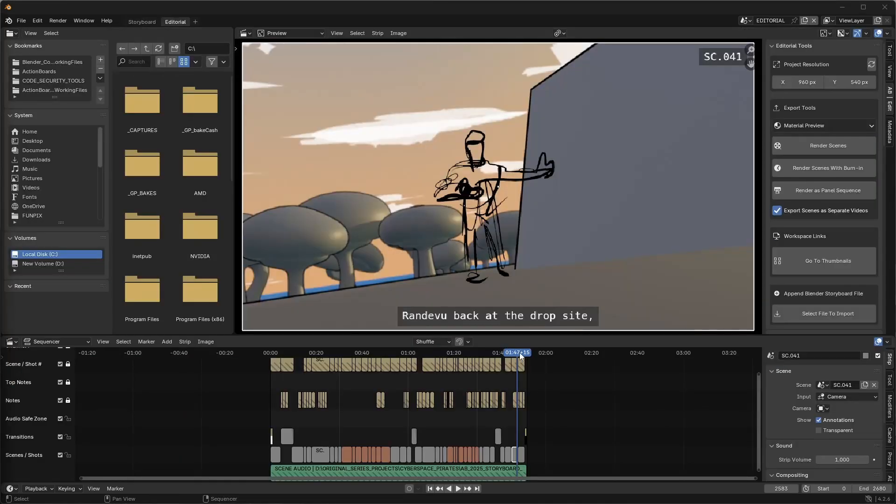
- Scrub and play through the storyboard edit, then enter scene SC.022 from its shot strip
{"action": "left_click_drag", "start_coordinate": [516, 355], "coordinate": [354, 386]}
{"action": "key", "text": "space"}
{"action": "left_click_drag", "start_coordinate": [353, 356], "coordinate": [438, 388]}
{"action": "key", "text": "Tab"}
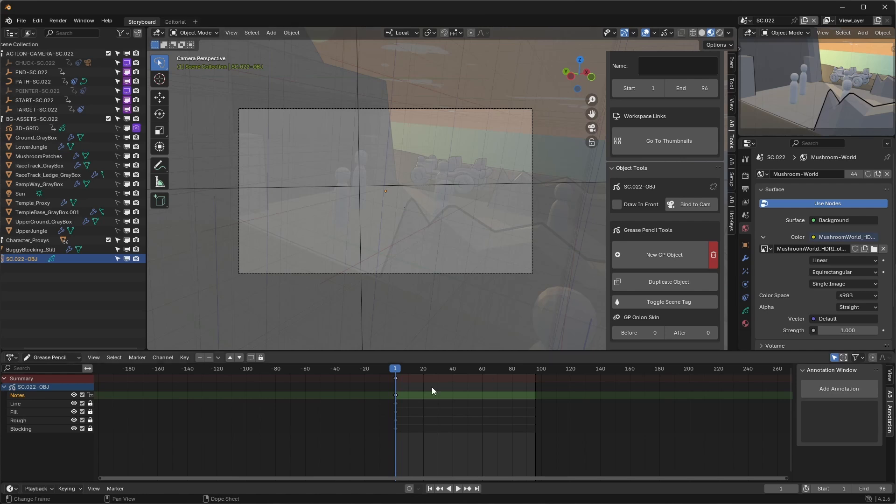
- Switch the keyframe editor to Dope Sheet mode and return it to Grease Pencil mode
{"action": "left_click", "coordinate": [70, 358]}
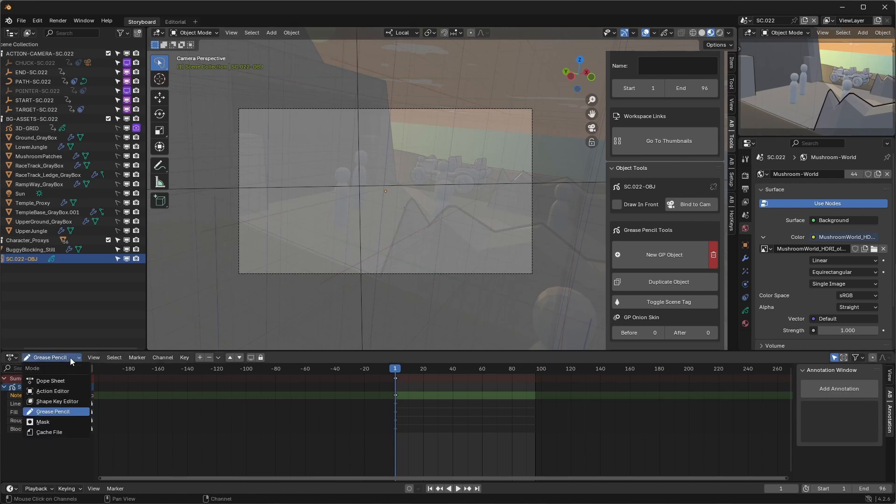
{"action": "left_click", "coordinate": [69, 381]}
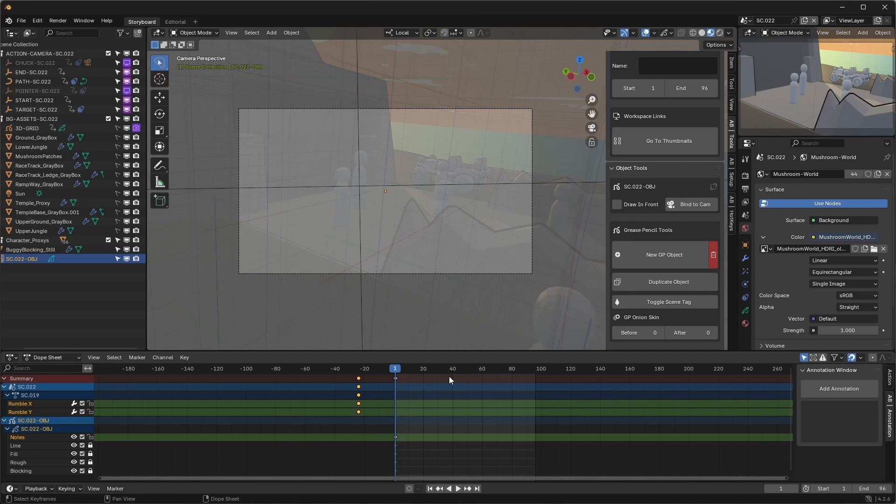
{"action": "left_click", "coordinate": [66, 358]}
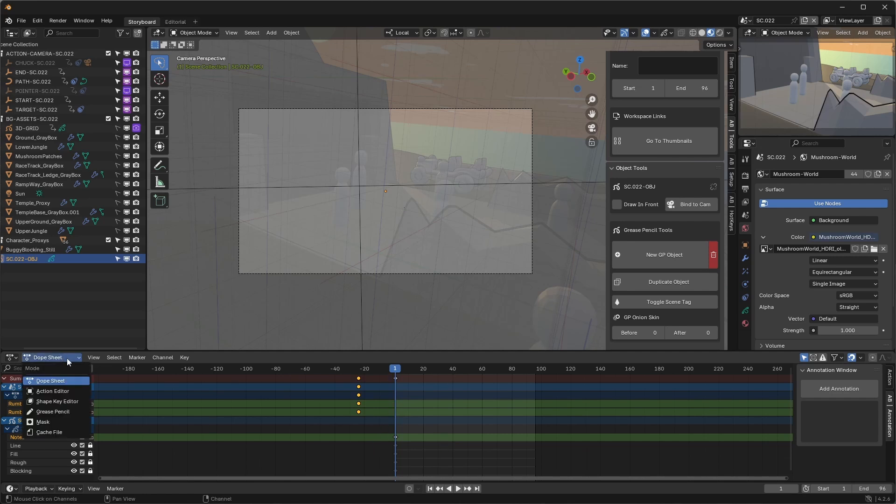
{"action": "left_click", "coordinate": [70, 412]}
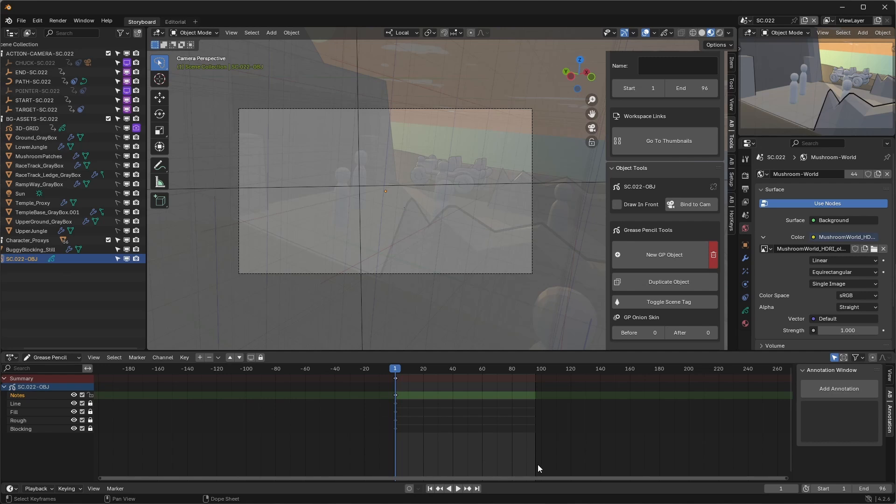
- Enter Draw Mode on SC.022-OBJ and draw a freehand zigzag stroke on the Notes layer
{"action": "key", "text": "ctrl+Tab"}
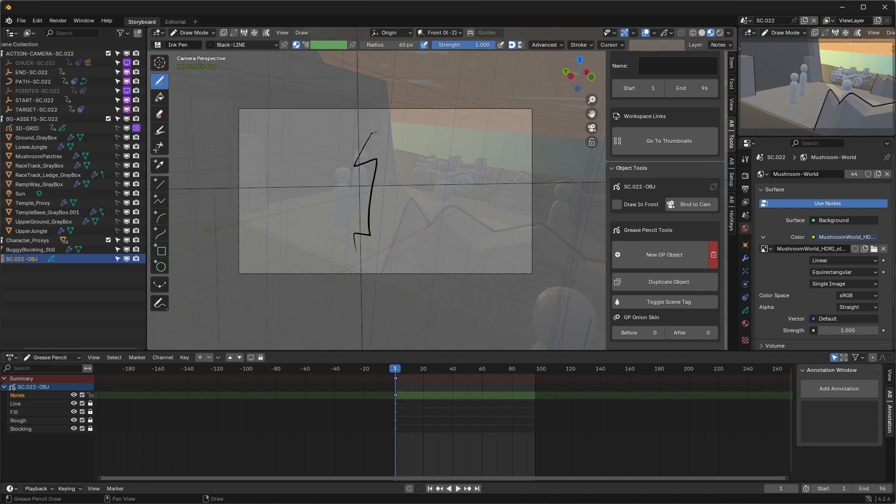
{"action": "left_click_drag", "start_coordinate": [376, 132], "coordinate": [400, 222]}
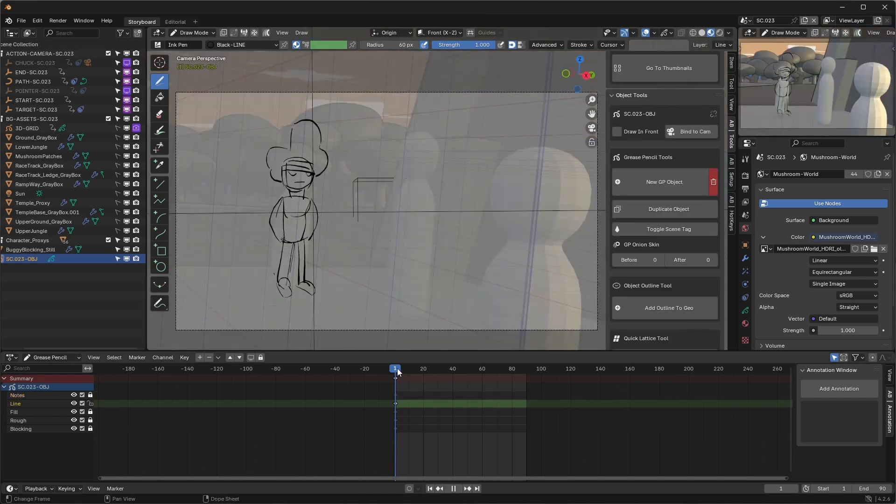
- Insert a blank keyframe on the Line layer at frame 20 in scene SC.023
{"action": "left_click_drag", "start_coordinate": [416, 382], "coordinate": [427, 402]}
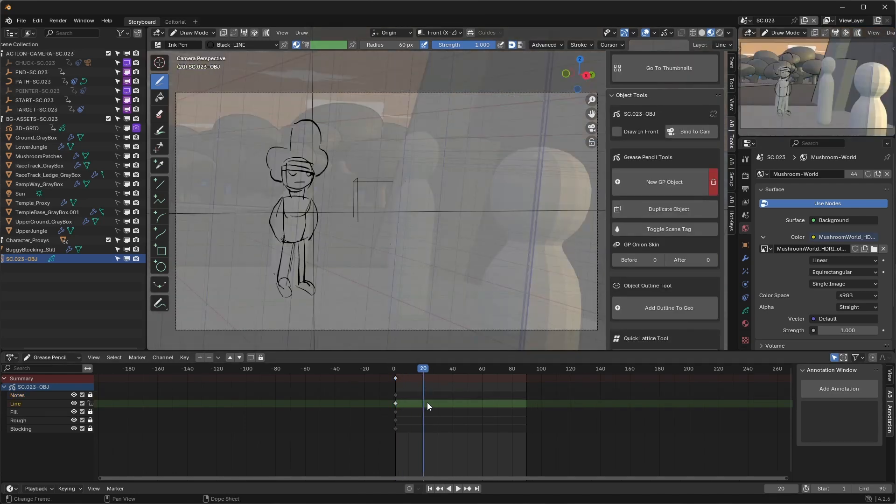
{"action": "key", "text": "i"}
{"action": "left_click", "coordinate": [423, 402]}
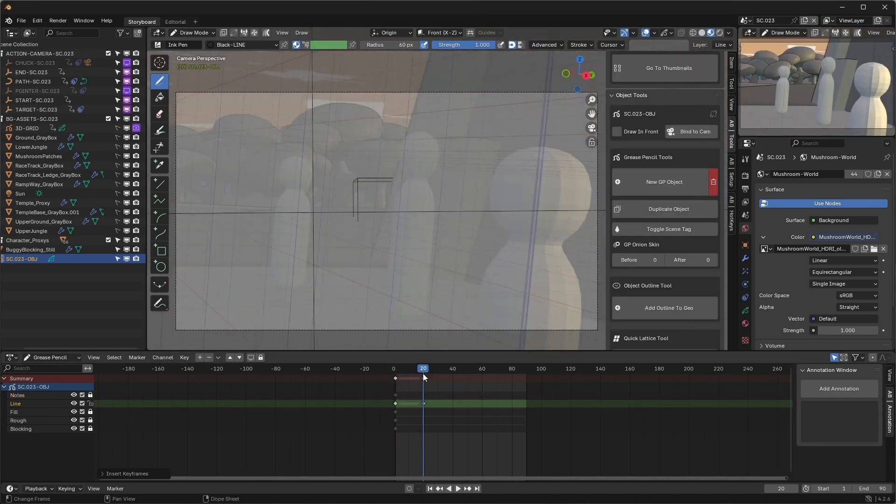
- Unlock all the grease pencil layers and insert a keyframe on every layer at frame 29
{"action": "key", "text": "space"}
{"action": "left_click_drag", "start_coordinate": [425, 370], "coordinate": [437, 375]}
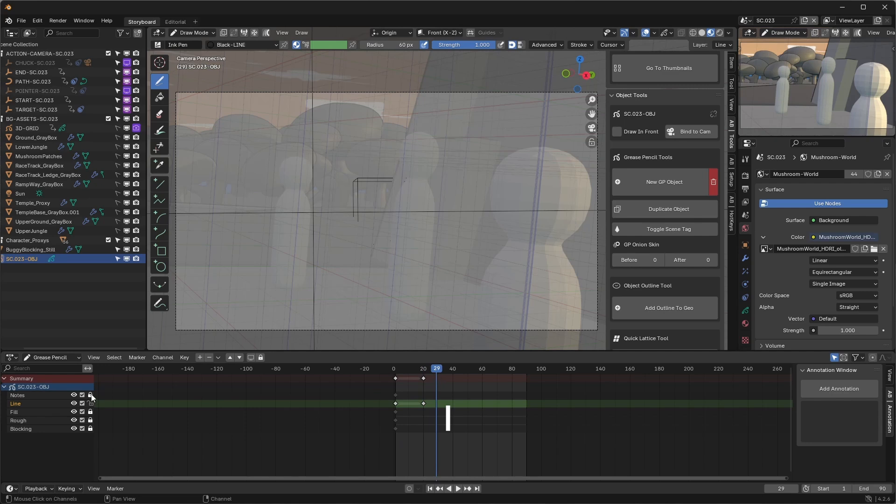
{"action": "left_click_drag", "start_coordinate": [90, 395], "coordinate": [90, 429]}
{"action": "key", "text": "i"}
{"action": "left_click", "coordinate": [445, 417]}
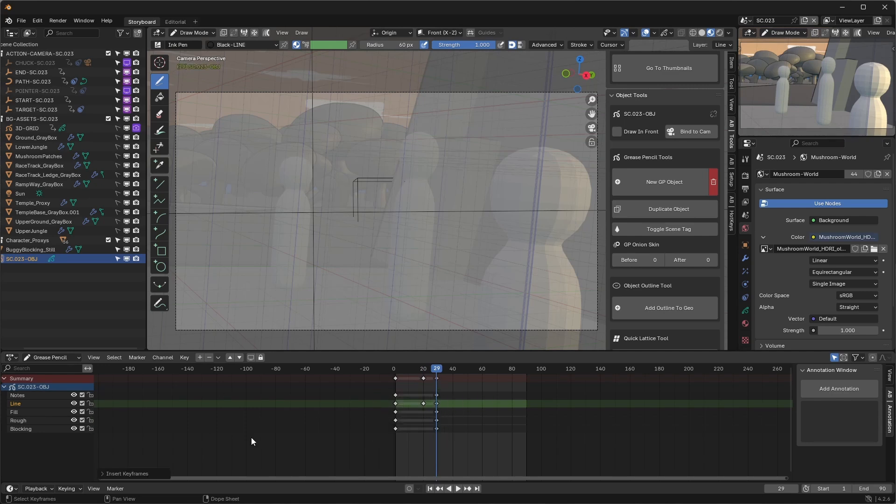
- Delete the keyframes at frame 29 from all layers
{"action": "mouse_move", "coordinate": [411, 372]}
{"action": "left_mouse_down"}
{"action": "mouse_move", "coordinate": [433, 375]}
{"action": "mouse_move", "coordinate": [422, 371]}
{"action": "left_mouse_up"}
{"action": "key", "text": "x"}
{"action": "left_click", "coordinate": [435, 436]}
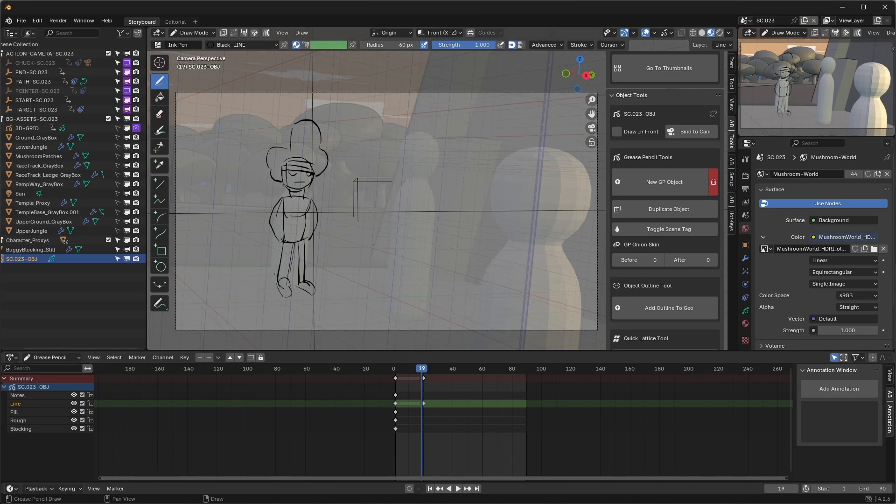
- Draw the mushroom-haired character at frame 20 in a shrugging pose with both arms raised, including torso and legs
{"action": "key", "text": "Right"}
{"action": "left_click_drag", "start_coordinate": [282, 171], "coordinate": [288, 186]}
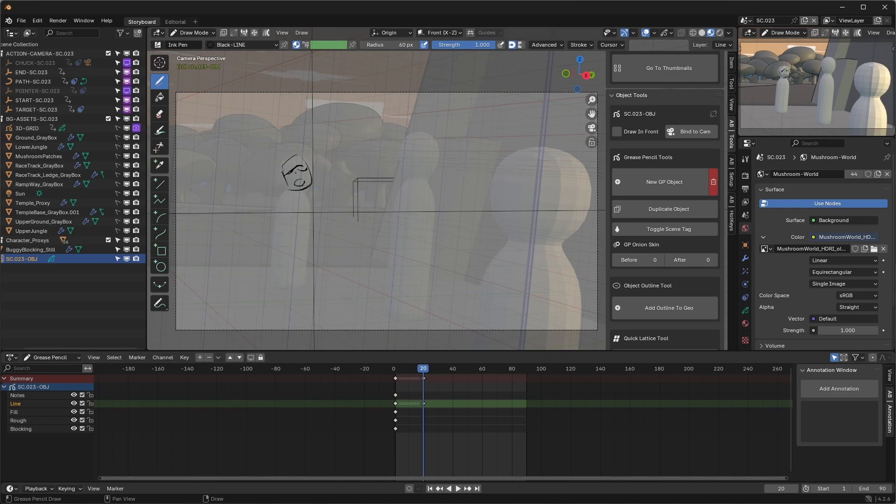
{"action": "mouse_move", "coordinate": [296, 153]}
{"action": "left_mouse_down"}
{"action": "mouse_move", "coordinate": [283, 127]}
{"action": "mouse_move", "coordinate": [278, 190]}
{"action": "left_mouse_up"}
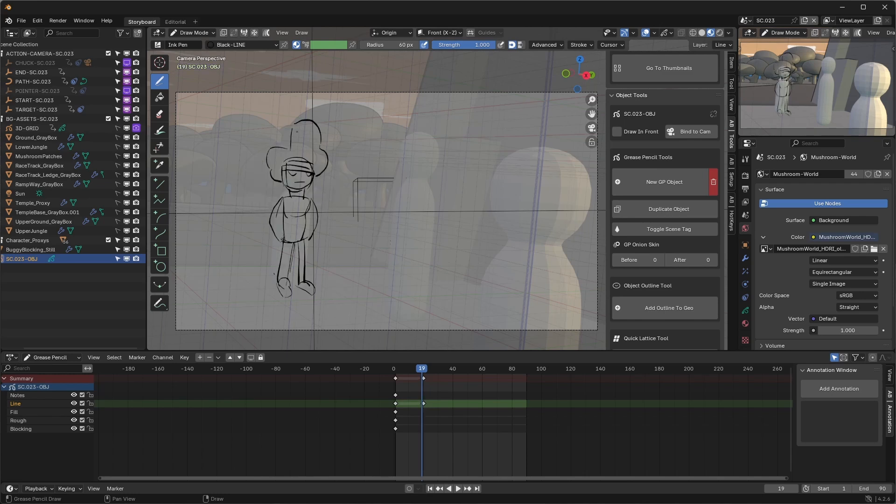
{"action": "mouse_move", "coordinate": [286, 208]}
{"action": "left_mouse_down"}
{"action": "mouse_move", "coordinate": [295, 238]}
{"action": "mouse_move", "coordinate": [305, 235]}
{"action": "left_mouse_up"}
{"action": "left_click_drag", "start_coordinate": [286, 223], "coordinate": [279, 281]}
{"action": "left_click_drag", "start_coordinate": [296, 243], "coordinate": [286, 286]}
{"action": "left_click_drag", "start_coordinate": [302, 240], "coordinate": [299, 282]}
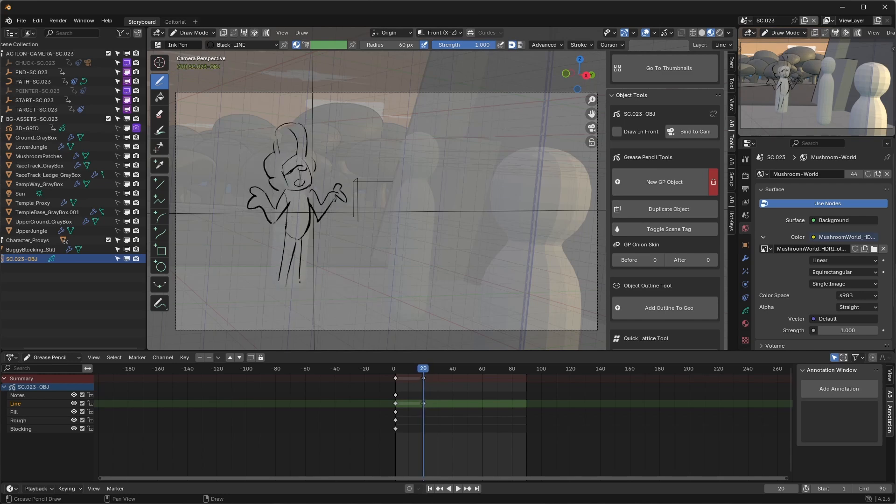
- Play back the new pose and insert keyframes on all layers at frame 46
{"action": "key", "text": "shift+Left"}
{"action": "key", "text": "space"}
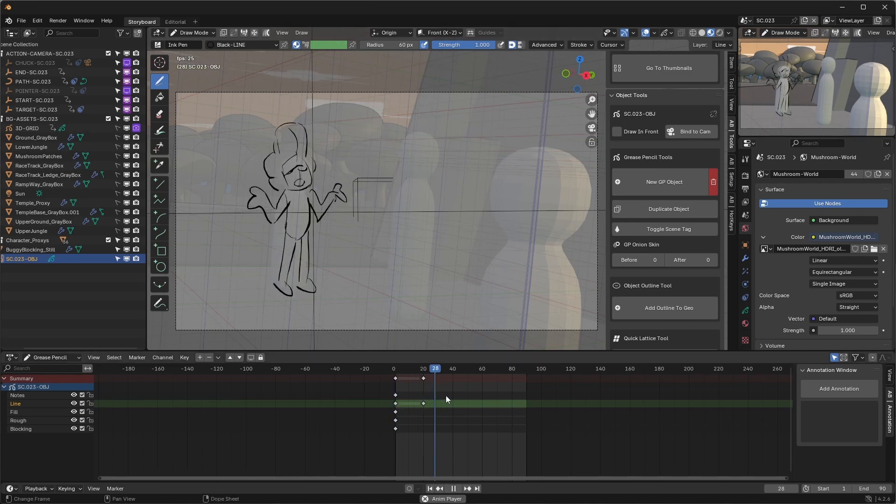
{"action": "key", "text": "space"}
{"action": "left_click_drag", "start_coordinate": [470, 408], "coordinate": [464, 406]}
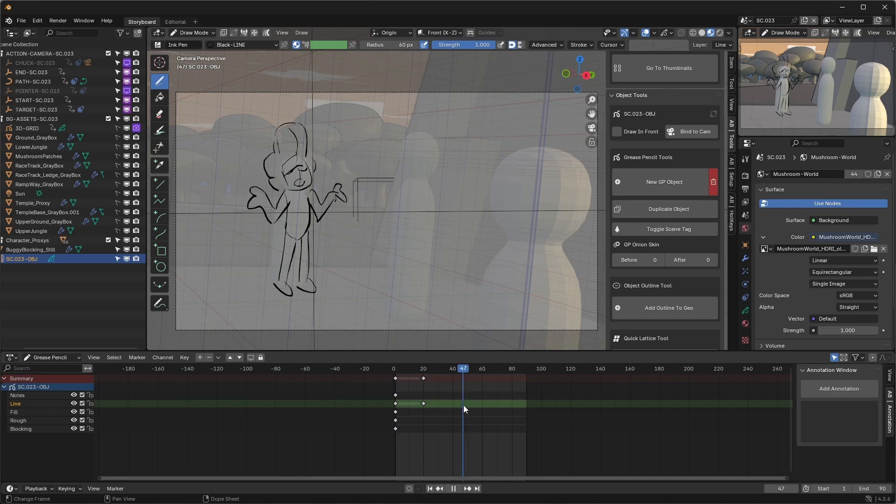
{"action": "key", "text": "i"}
{"action": "left_click", "coordinate": [463, 395]}
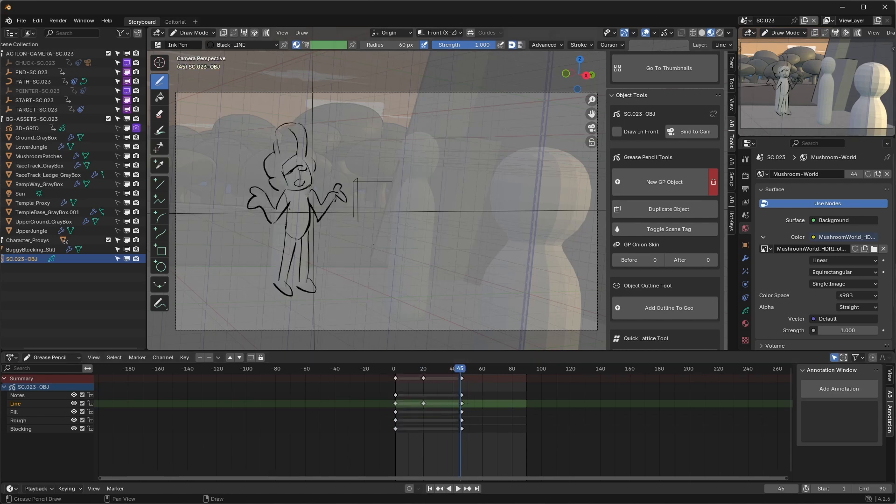
- Draw the character at frame 46 turned sideways with arms hanging down, and play back the shot
{"action": "mouse_move", "coordinate": [282, 293]}
{"action": "left_mouse_down"}
{"action": "mouse_move", "coordinate": [291, 250]}
{"action": "mouse_move", "coordinate": [277, 153]}
{"action": "mouse_move", "coordinate": [295, 164]}
{"action": "left_mouse_up"}
{"action": "mouse_move", "coordinate": [271, 170]}
{"action": "left_mouse_down"}
{"action": "mouse_move", "coordinate": [293, 154]}
{"action": "mouse_move", "coordinate": [264, 139]}
{"action": "left_mouse_up"}
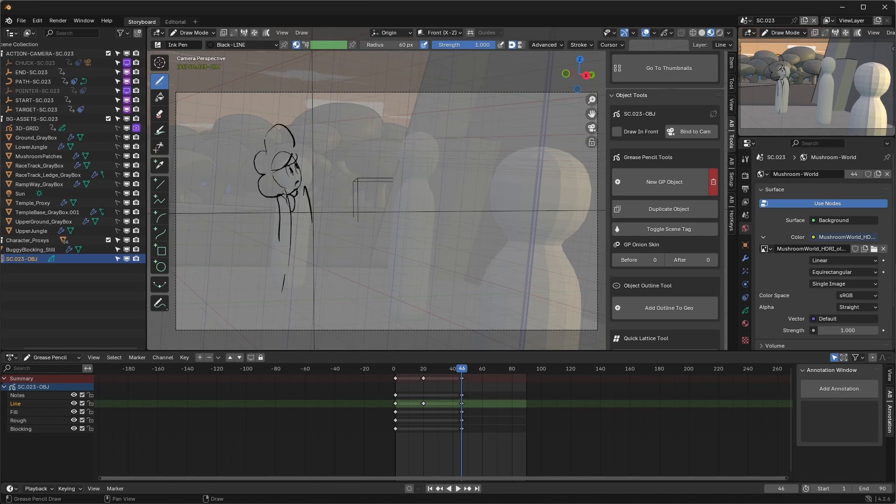
{"action": "left_click_drag", "start_coordinate": [298, 192], "coordinate": [305, 239]}
{"action": "mouse_move", "coordinate": [292, 220]}
{"action": "left_mouse_down"}
{"action": "mouse_move", "coordinate": [310, 234]}
{"action": "mouse_move", "coordinate": [284, 292]}
{"action": "left_mouse_up"}
{"action": "left_click_drag", "start_coordinate": [298, 238], "coordinate": [287, 294]}
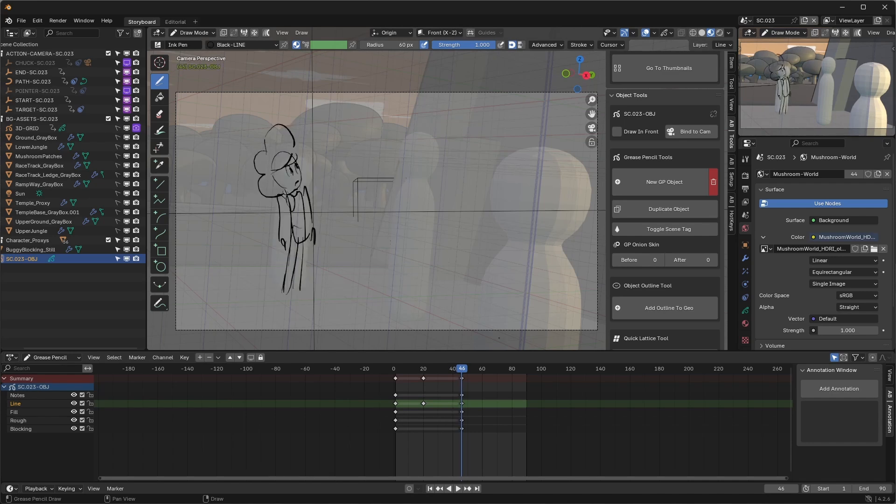
{"action": "key", "text": "space"}
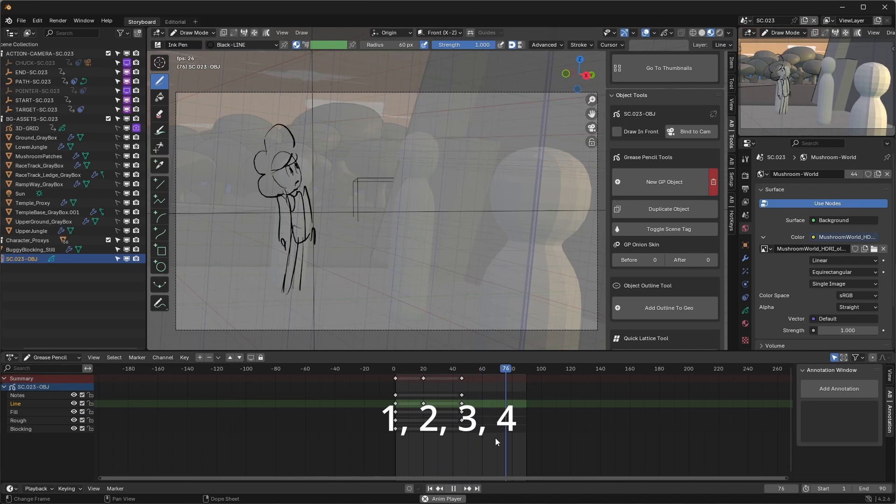
{"action": "key", "text": "space"}
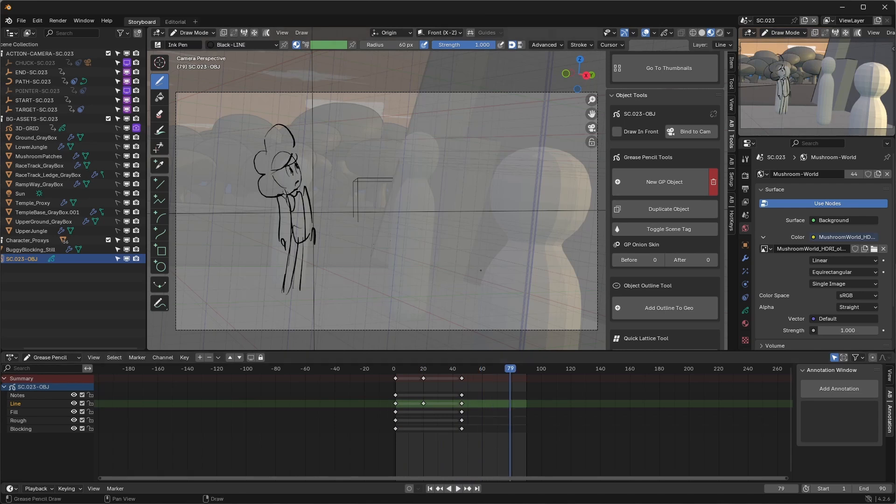
- Select the sideways character's strokes in Edit Mode and move the drawing slightly up and to the left
{"action": "key", "text": "1"}
{"action": "key", "text": "2"}
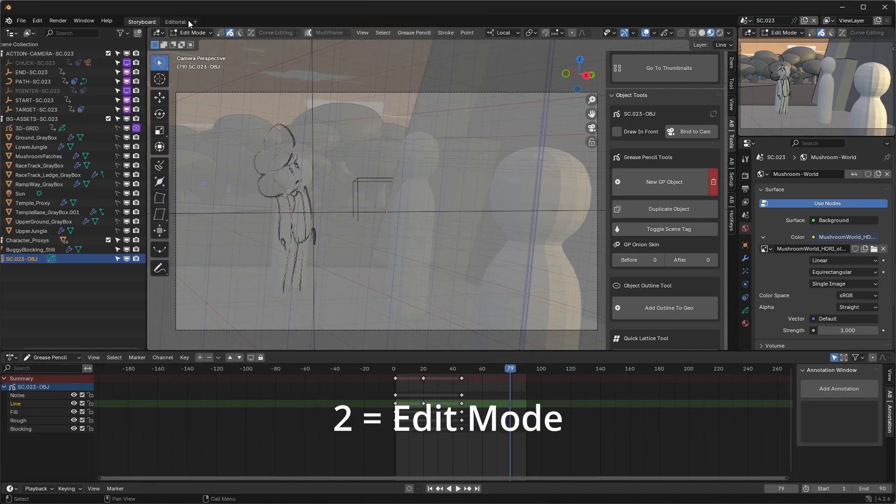
{"action": "mouse_move", "coordinate": [314, 321]}
{"action": "left_mouse_down"}
{"action": "mouse_move", "coordinate": [251, 275]}
{"action": "mouse_move", "coordinate": [336, 251]}
{"action": "left_mouse_up"}
{"action": "key", "text": "g"}
{"action": "left_click", "coordinate": [331, 245]}
- Go through Sculpt Mode back to Draw Mode and add leg lines and feet to the sideways character
{"action": "key", "text": "3"}
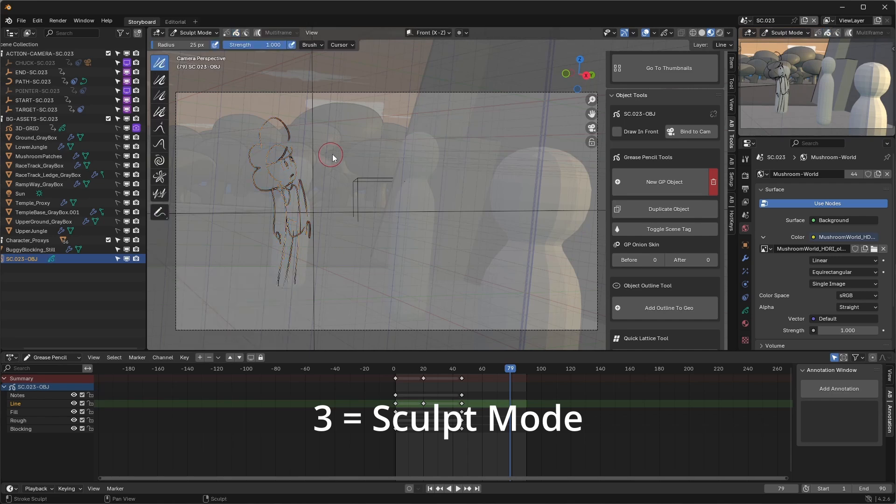
{"action": "key", "text": "4"}
{"action": "left_click_drag", "start_coordinate": [306, 229], "coordinate": [299, 283]}
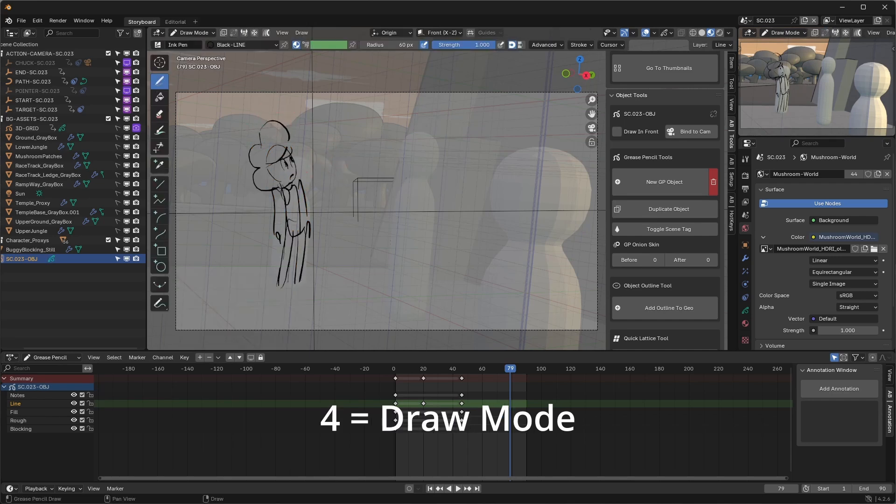
{"action": "left_click_drag", "start_coordinate": [292, 291], "coordinate": [278, 286]}
- Cycle the grease pencil object through Object, Edit and Sculpt modes and back to Draw Mode
{"action": "key", "text": "1"}
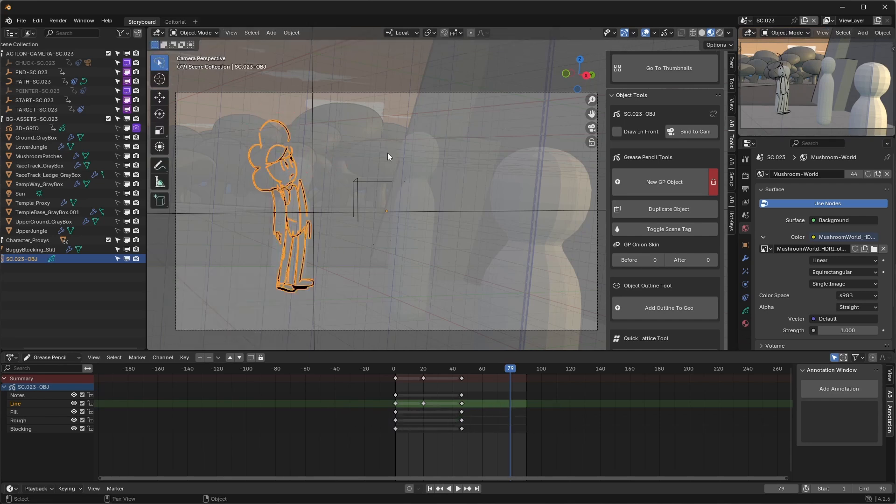
{"action": "key", "text": "2"}
{"action": "key", "text": "4"}
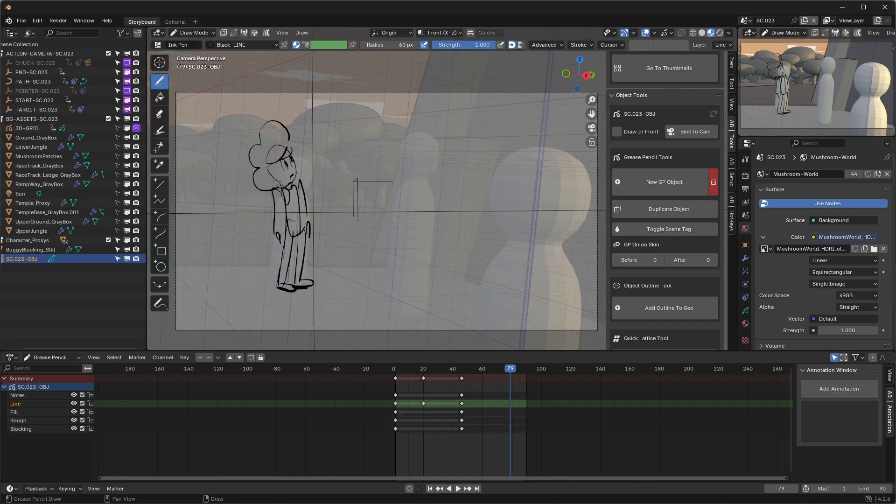
{"action": "left_click", "coordinate": [210, 31]}
{"action": "key", "text": "1"}
{"action": "key", "text": "2"}
{"action": "key", "text": "3"}
{"action": "key", "text": "4"}
- Lock every grease pencil layer except Line and insert a blank keyframe on it at frame 54
{"action": "left_click_drag", "start_coordinate": [502, 369], "coordinate": [474, 377]}
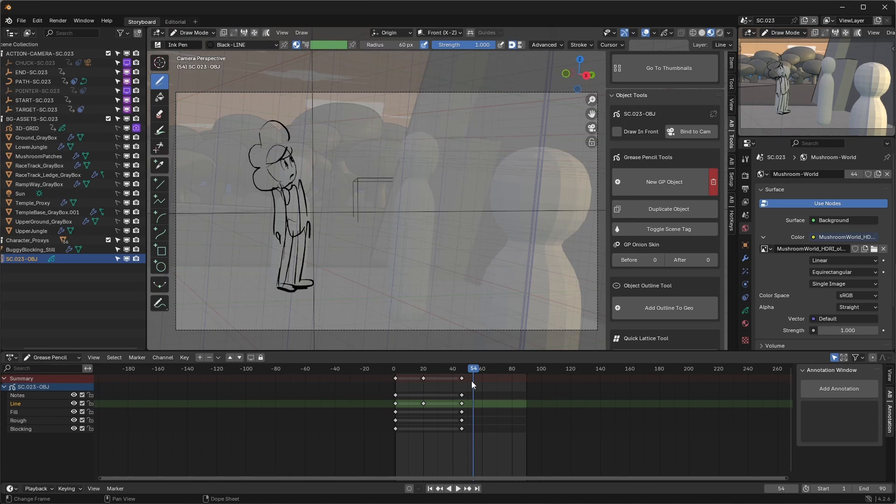
{"action": "left_click", "coordinate": [745, 310]}
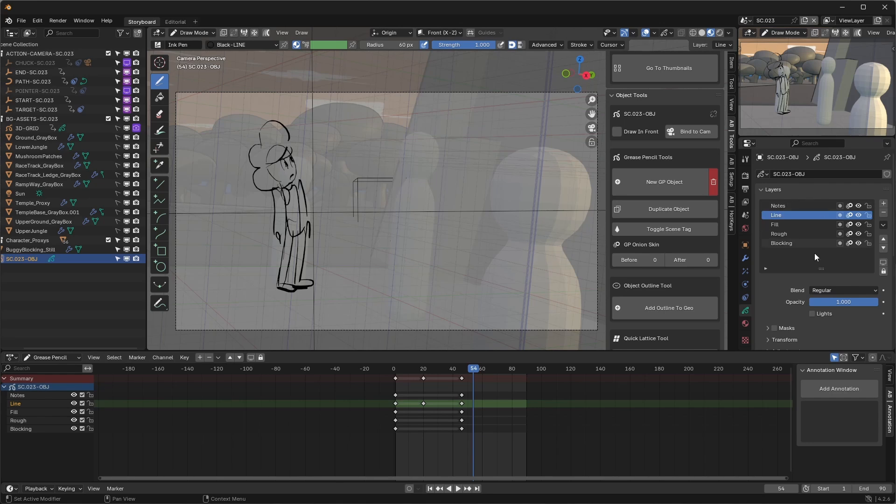
{"action": "left_click", "coordinate": [788, 214]}
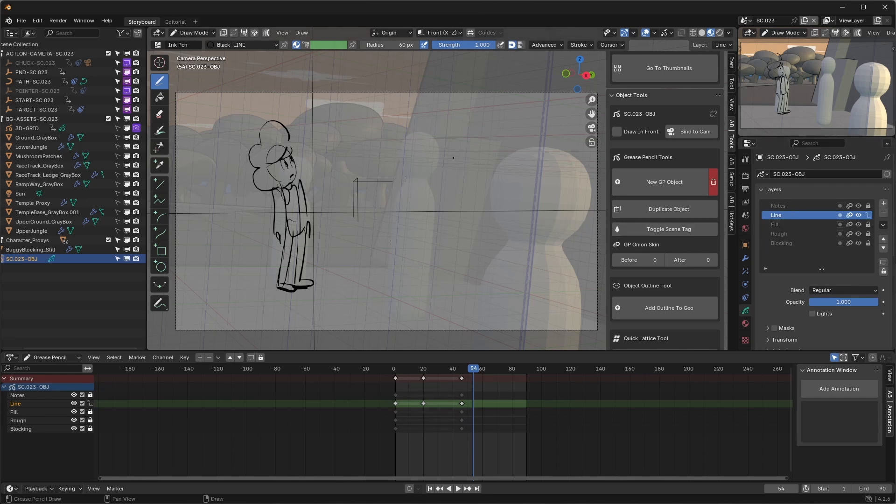
{"action": "key", "text": "i"}
{"action": "left_click", "coordinate": [477, 216]}
- Make the Rough layer active and sketch a large construction of the character's head, facial features and puffy hair at frame 54
{"action": "key", "text": "2"}
{"action": "left_click_drag", "start_coordinate": [415, 215], "coordinate": [412, 164]}
{"action": "left_click_drag", "start_coordinate": [381, 156], "coordinate": [402, 221]}
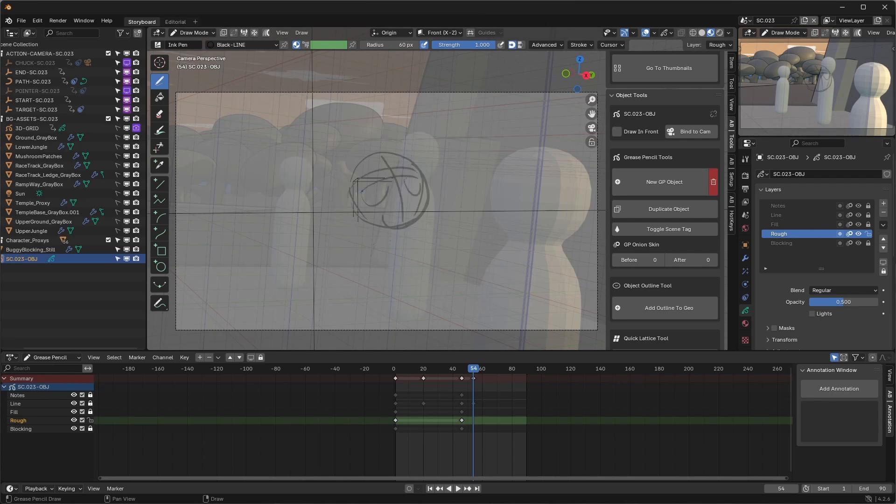
{"action": "left_click_drag", "start_coordinate": [361, 223], "coordinate": [437, 188]}
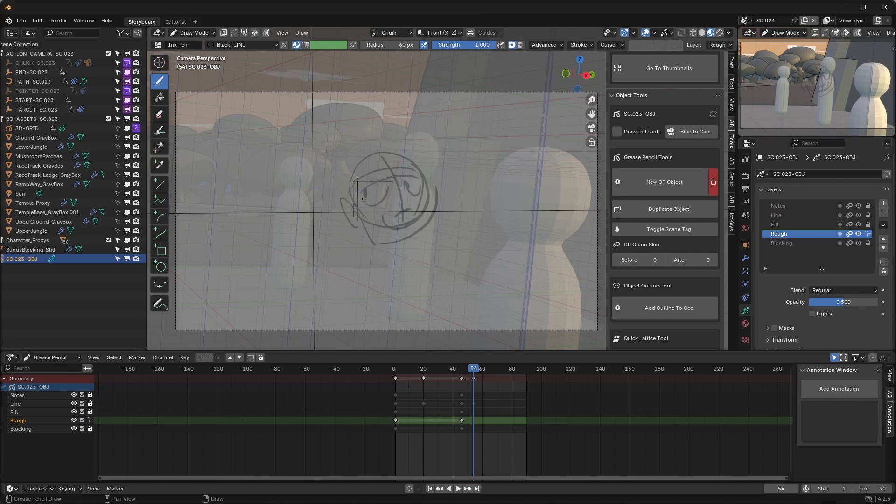
{"action": "left_click_drag", "start_coordinate": [339, 123], "coordinate": [411, 153]}
{"action": "mouse_move", "coordinate": [422, 144]}
{"action": "left_mouse_down"}
{"action": "mouse_move", "coordinate": [429, 142]}
{"action": "mouse_move", "coordinate": [428, 180]}
{"action": "left_mouse_up"}
{"action": "mouse_move", "coordinate": [337, 135]}
{"action": "left_mouse_down"}
{"action": "mouse_move", "coordinate": [420, 151]}
{"action": "mouse_move", "coordinate": [323, 195]}
{"action": "left_mouse_up"}
{"action": "mouse_move", "coordinate": [322, 195]}
{"action": "left_mouse_down"}
{"action": "mouse_move", "coordinate": [319, 214]}
{"action": "mouse_move", "coordinate": [360, 240]}
{"action": "left_mouse_up"}
- Make the Line layer active and ink the headband, eyes, nose, mouth and jaw over the rough head sketch
{"action": "left_click", "coordinate": [782, 226]}
{"action": "left_click", "coordinate": [771, 206]}
{"action": "left_click", "coordinate": [767, 215]}
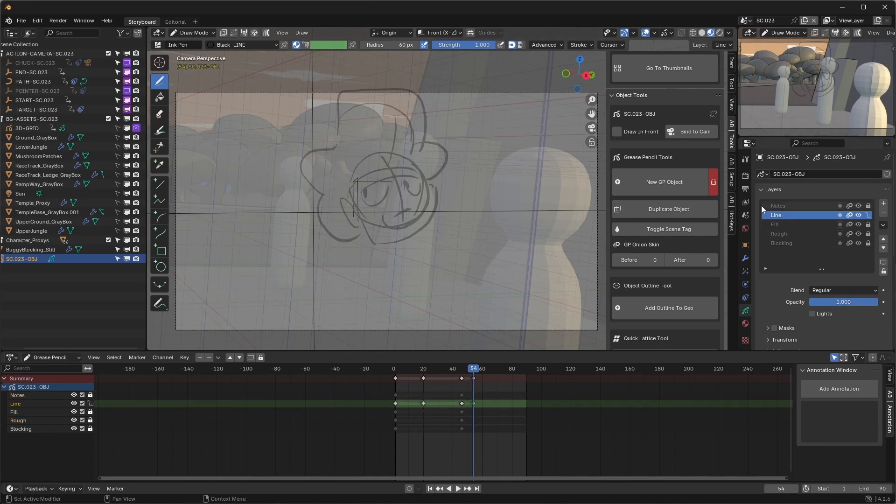
{"action": "key", "text": "u"}
{"action": "left_click", "coordinate": [410, 218]}
{"action": "left_click_drag", "start_coordinate": [349, 202], "coordinate": [423, 183]}
{"action": "left_click_drag", "start_coordinate": [348, 193], "coordinate": [422, 172]}
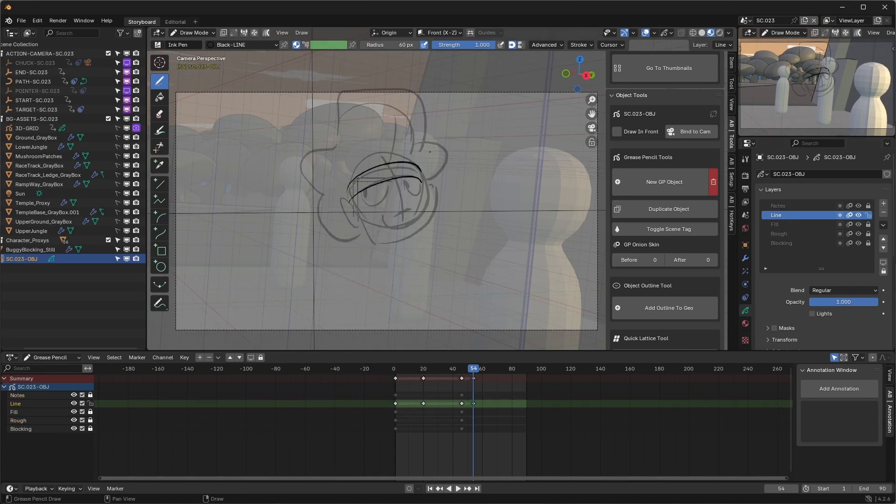
{"action": "left_click_drag", "start_coordinate": [361, 213], "coordinate": [435, 224]}
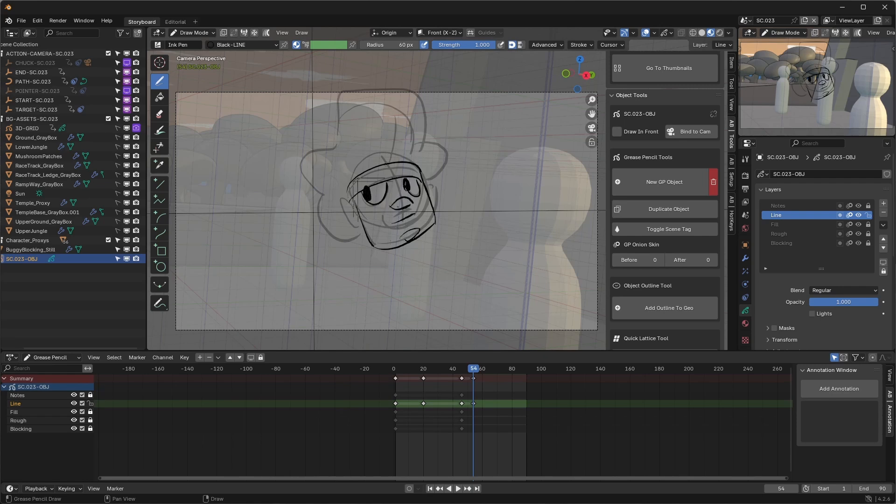
- Finish inking the ear, jaw and hair outline, and fill the head and hair with Gray4-FILL on the Fill layer
{"action": "left_click_drag", "start_coordinate": [355, 196], "coordinate": [358, 224]}
{"action": "mouse_move", "coordinate": [362, 243]}
{"action": "left_mouse_down"}
{"action": "mouse_move", "coordinate": [317, 193]}
{"action": "mouse_move", "coordinate": [343, 89]}
{"action": "mouse_move", "coordinate": [444, 149]}
{"action": "mouse_move", "coordinate": [435, 212]}
{"action": "left_mouse_up"}
{"action": "left_click", "coordinate": [789, 224]}
{"action": "key", "text": "u"}
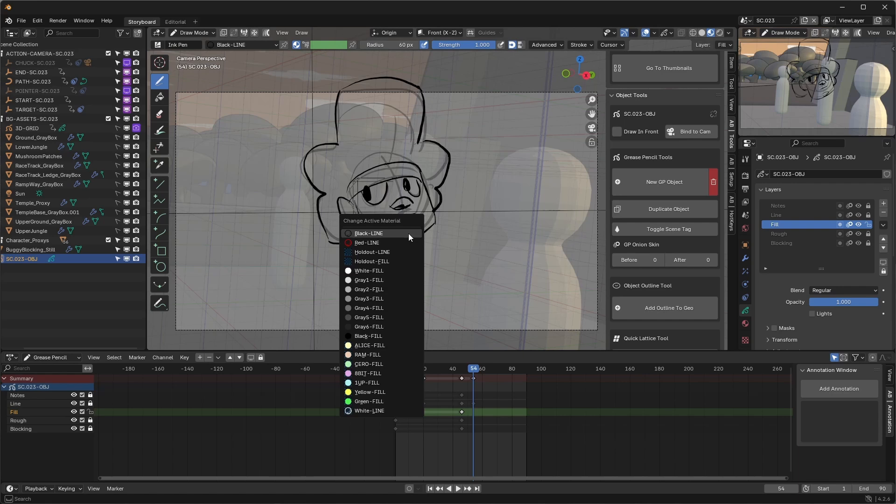
{"action": "left_click", "coordinate": [388, 308]}
{"action": "left_click_drag", "start_coordinate": [344, 242], "coordinate": [373, 226]}
{"action": "left_click_drag", "start_coordinate": [323, 191], "coordinate": [375, 175]}
{"action": "mouse_move", "coordinate": [339, 141]}
{"action": "left_mouse_down"}
{"action": "mouse_move", "coordinate": [412, 173]}
{"action": "mouse_move", "coordinate": [422, 156]}
{"action": "mouse_move", "coordinate": [429, 198]}
{"action": "mouse_move", "coordinate": [387, 247]}
{"action": "mouse_move", "coordinate": [360, 217]}
{"action": "left_mouse_up"}
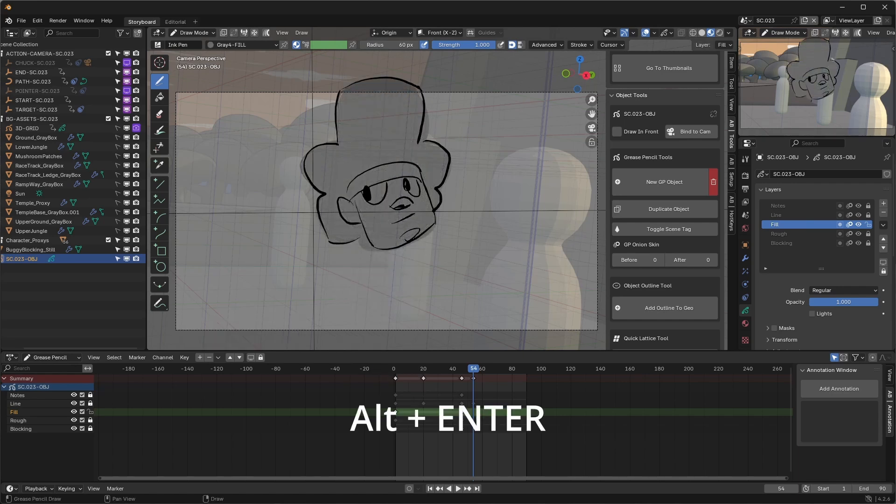
- Fill the whites of both eyes with White-FILL on the Fill layer
{"action": "key", "text": "u"}
{"action": "left_click", "coordinate": [372, 164]}
{"action": "left_click_drag", "start_coordinate": [373, 187], "coordinate": [380, 200]}
{"action": "mouse_move", "coordinate": [411, 186]}
{"action": "left_mouse_down"}
{"action": "mouse_move", "coordinate": [414, 192]}
{"action": "mouse_move", "coordinate": [413, 181]}
{"action": "left_mouse_up"}
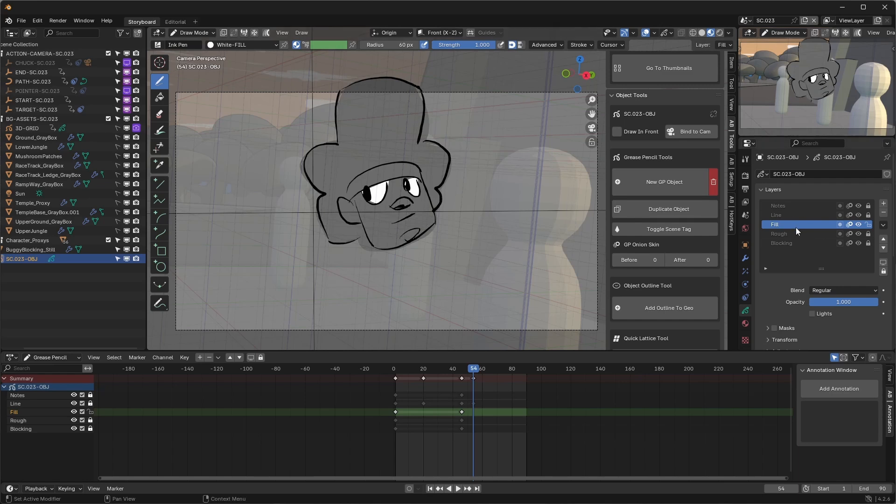
{"action": "left_click", "coordinate": [883, 240]}
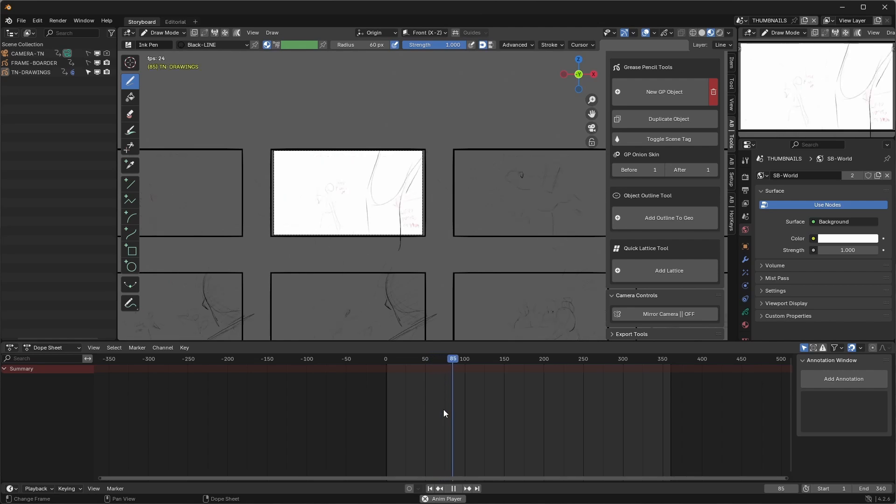
- Stop playback in the THUMBNAILS scene, return to frame 1 and examine the whole grid of thumbnail frames outside the camera view
{"action": "key", "text": "space"}
{"action": "left_click_drag", "start_coordinate": [489, 356], "coordinate": [387, 357]}
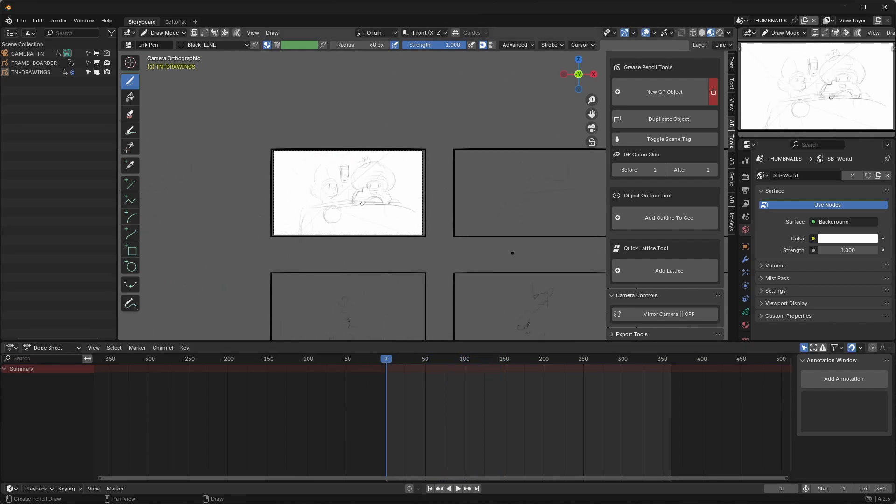
{"action": "key", "text": "KP_0"}
{"action": "middle_click_drag", "start_coordinate": [524, 251], "coordinate": [382, 220]}
{"action": "scroll", "coordinate": [380, 218], "scroll_direction": "down", "scroll_amount": 8}
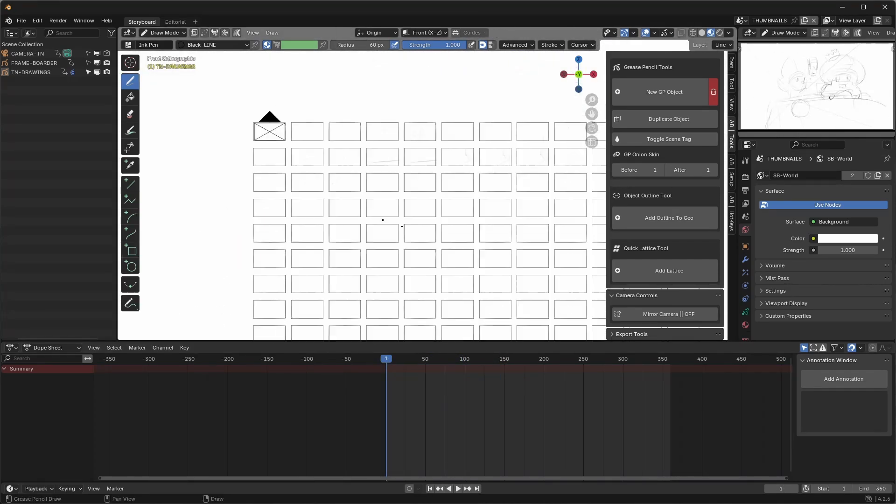
{"action": "scroll", "coordinate": [382, 220], "scroll_direction": "down", "scroll_amount": 3}
{"action": "middle_click_drag", "start_coordinate": [562, 252], "coordinate": [434, 156]}
{"action": "middle_click_drag", "start_coordinate": [434, 156], "coordinate": [432, 136]}
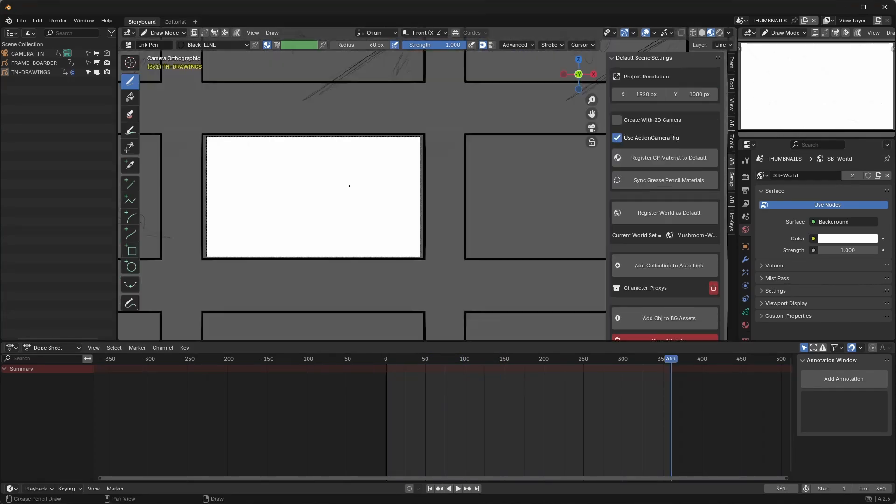
- Sketch a round head with a big hair shape and an ear in the upper right of the empty thumbnail at frame 361
{"action": "mouse_move", "coordinate": [364, 161]}
{"action": "left_mouse_down"}
{"action": "mouse_move", "coordinate": [368, 204]}
{"action": "mouse_move", "coordinate": [381, 202]}
{"action": "left_mouse_up"}
{"action": "mouse_move", "coordinate": [348, 190]}
{"action": "left_mouse_down"}
{"action": "mouse_move", "coordinate": [387, 193]}
{"action": "mouse_move", "coordinate": [370, 204]}
{"action": "left_mouse_up"}
{"action": "scroll", "coordinate": [409, 142], "scroll_direction": "up", "scroll_amount": 1}
{"action": "middle_click_drag", "start_coordinate": [378, 212], "coordinate": [464, 226]}
{"action": "left_click_drag", "start_coordinate": [415, 193], "coordinate": [460, 188]}
{"action": "mouse_move", "coordinate": [413, 189]}
{"action": "left_mouse_down"}
{"action": "mouse_move", "coordinate": [458, 176]}
{"action": "mouse_move", "coordinate": [428, 141]}
{"action": "mouse_move", "coordinate": [477, 195]}
{"action": "left_mouse_up"}
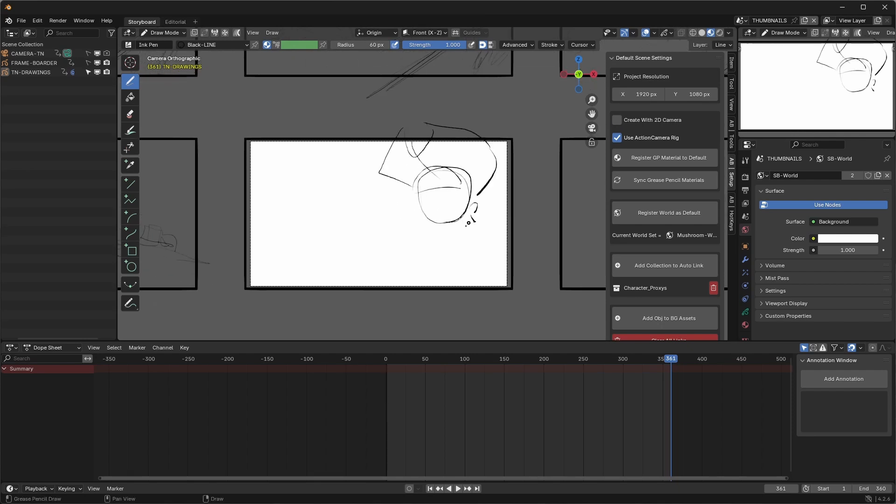
- Sketch a large hatched foreground head seen from behind with a shoulder on the left of the frame 361 thumbnail
{"action": "mouse_move", "coordinate": [266, 235]}
{"action": "left_mouse_down"}
{"action": "mouse_move", "coordinate": [300, 131]}
{"action": "mouse_move", "coordinate": [254, 144]}
{"action": "left_mouse_up"}
{"action": "left_click_drag", "start_coordinate": [323, 141], "coordinate": [261, 234]}
{"action": "left_click_drag", "start_coordinate": [314, 225], "coordinate": [256, 226]}
{"action": "mouse_move", "coordinate": [297, 250]}
{"action": "left_mouse_down"}
{"action": "mouse_move", "coordinate": [312, 249]}
{"action": "mouse_move", "coordinate": [320, 262]}
{"action": "left_mouse_up"}
{"action": "left_click_drag", "start_coordinate": [322, 263], "coordinate": [371, 313]}
{"action": "left_click_drag", "start_coordinate": [308, 151], "coordinate": [254, 220]}
{"action": "mouse_move", "coordinate": [310, 216]}
{"action": "left_mouse_down"}
{"action": "mouse_move", "coordinate": [290, 273]}
{"action": "mouse_move", "coordinate": [343, 326]}
{"action": "left_mouse_up"}
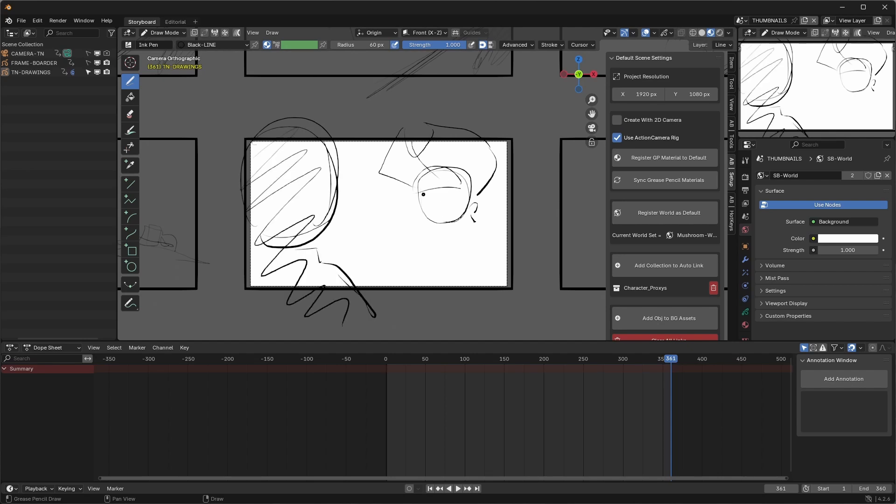
- Add eyes, a smiling mouth, neck, torso and arms to the right-hand character in the frame 361 thumbnail
{"action": "key", "text": "ctrl+z"}
{"action": "left_click_drag", "start_coordinate": [480, 181], "coordinate": [474, 198]}
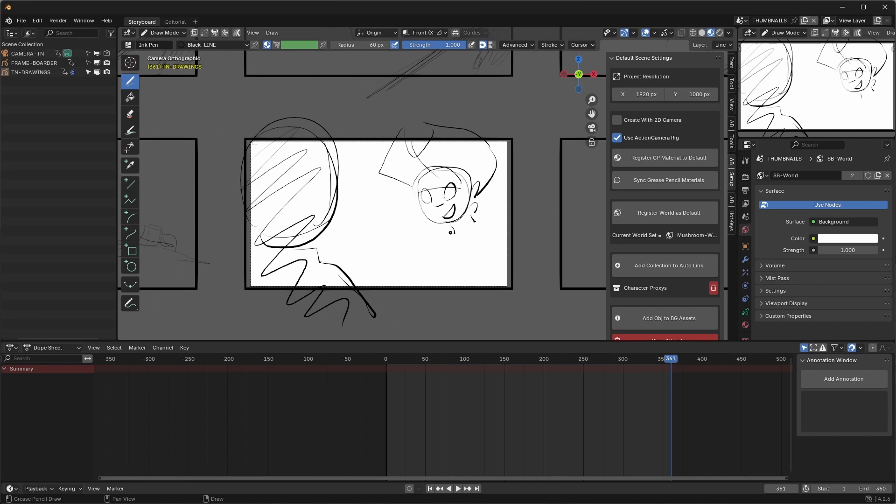
{"action": "left_click_drag", "start_coordinate": [453, 231], "coordinate": [445, 291]}
{"action": "left_click_drag", "start_coordinate": [488, 228], "coordinate": [511, 290]}
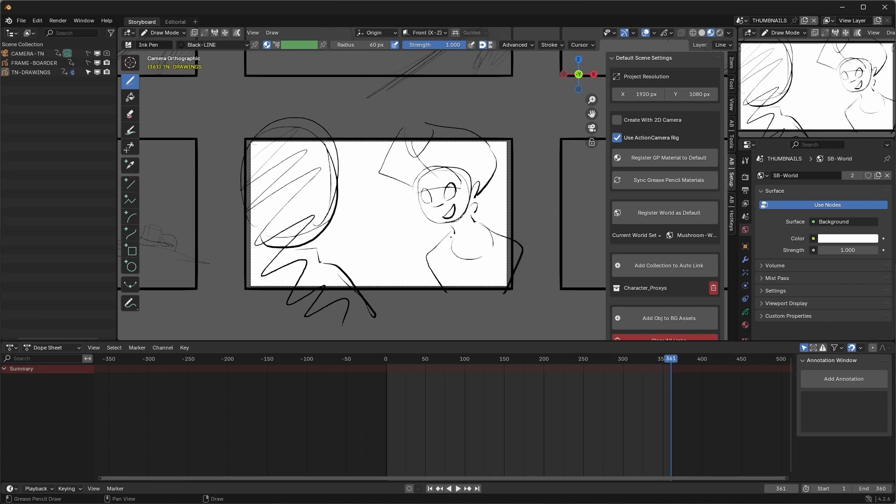
{"action": "left_click_drag", "start_coordinate": [450, 238], "coordinate": [476, 286]}
{"action": "left_click_drag", "start_coordinate": [493, 239], "coordinate": [496, 273]}
- Select the frame 361 thumbnail's strokes in Edit Mode and paste copies into the thumbnails at frames 373, 385 and 397
{"action": "key", "text": "Tab"}
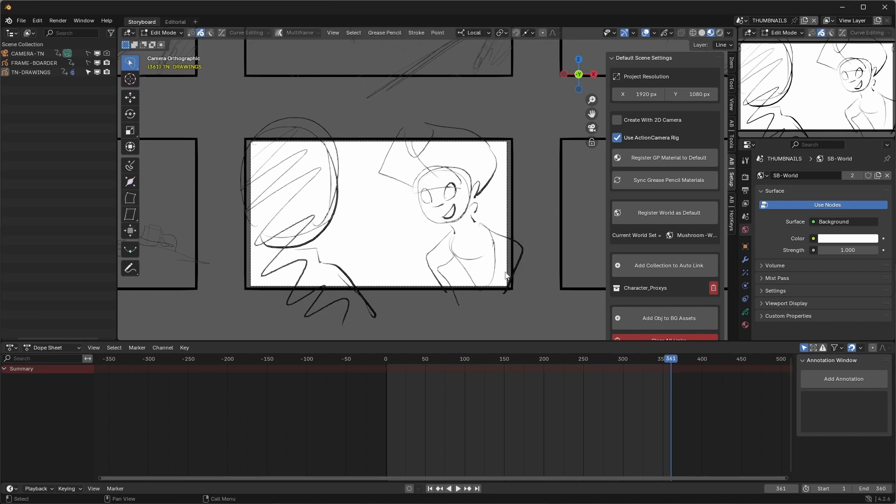
{"action": "mouse_move", "coordinate": [488, 320]}
{"action": "left_mouse_down"}
{"action": "mouse_move", "coordinate": [268, 125]}
{"action": "mouse_move", "coordinate": [504, 292]}
{"action": "left_mouse_up"}
{"action": "key", "text": "alt+c"}
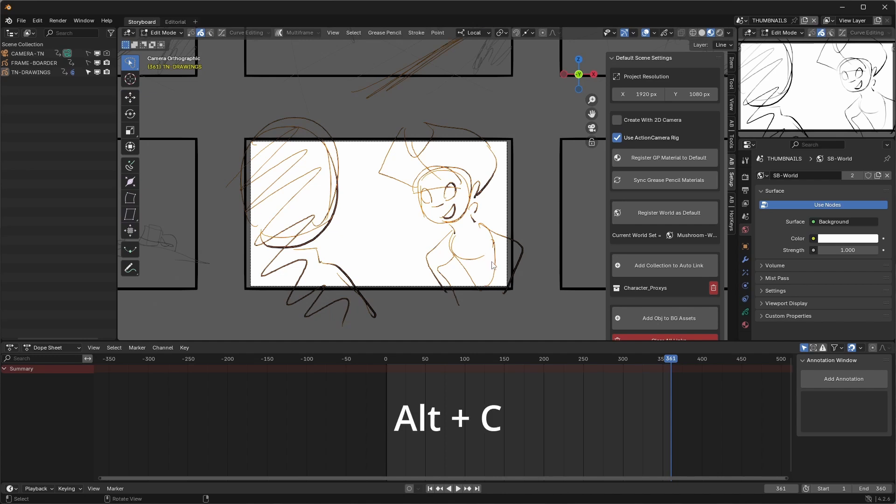
{"action": "mouse_move", "coordinate": [526, 291]}
{"action": "left_mouse_down"}
{"action": "mouse_move", "coordinate": [214, 224]}
{"action": "mouse_move", "coordinate": [525, 306]}
{"action": "left_mouse_up"}
{"action": "key", "text": "alt+c"}
{"action": "key", "text": "Up"}
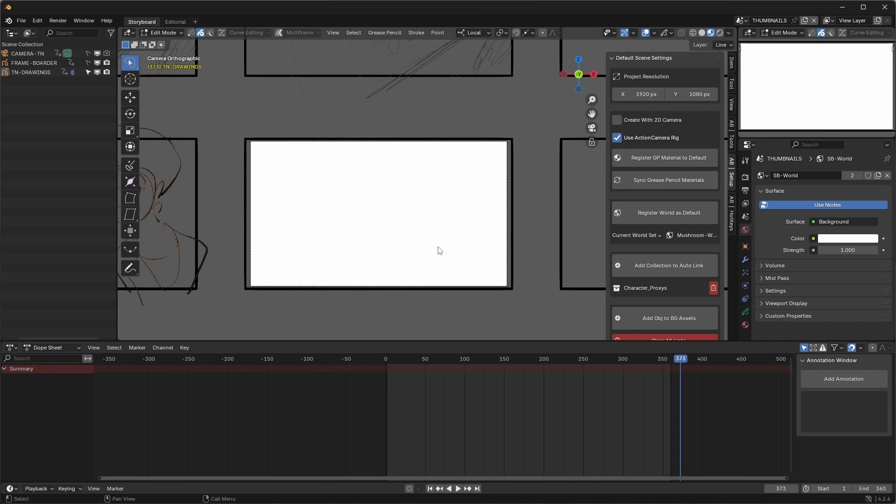
{"action": "key", "text": "Up"}
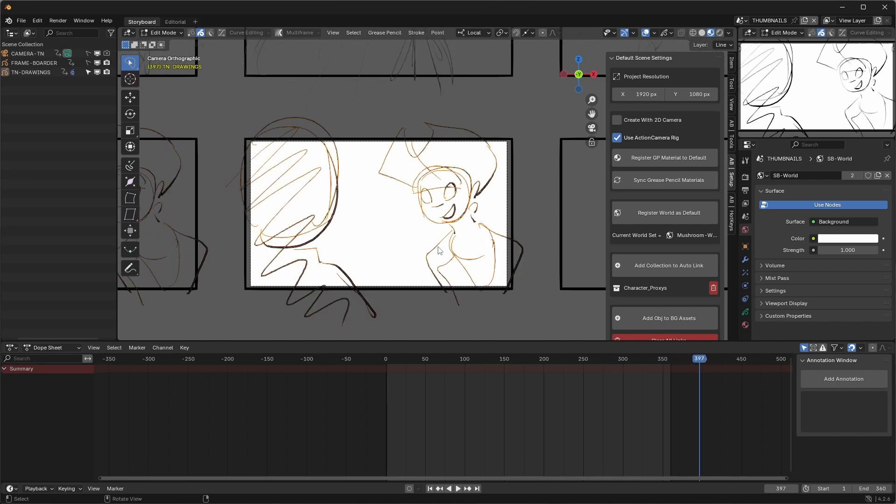
- Flip back and forth through the duplicated thumbnails to review the sequence
{"action": "key", "text": "alt+v"}
{"action": "key", "text": "alt+v"}
{"action": "key", "text": "alt+v"}
{"action": "key", "text": "alt+v"}
{"action": "key", "text": "alt+v"}
{"action": "key", "text": "alt+v"}
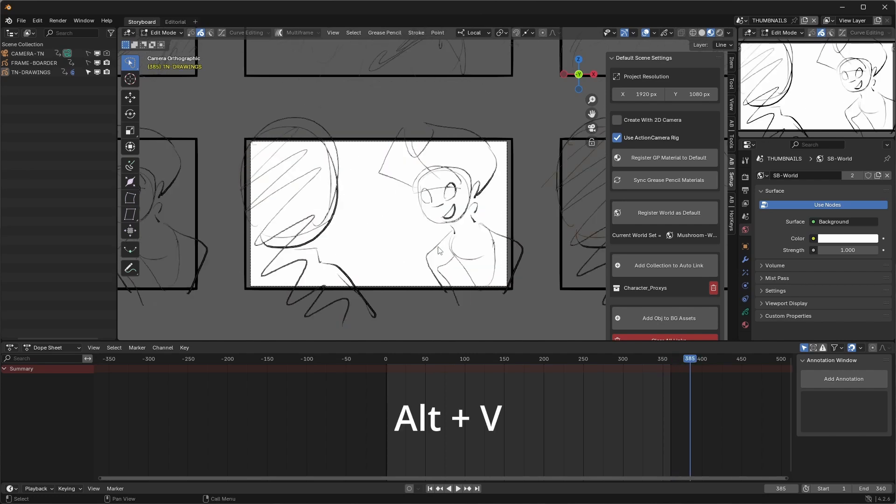
{"action": "key", "text": "alt+c"}
{"action": "key", "text": "alt+c"}
- In Draw Mode, erase the right-hand character at frame 373 and redraw it frowning with half-closed eyes and a hand near the chin
{"action": "key", "text": "ctrl+Tab"}
{"action": "key", "text": "ctrl+Tab"}
{"action": "key", "text": "alt+v"}
{"action": "mouse_move", "coordinate": [524, 323]}
{"action": "left_mouse_down", "text": "ctrl+alt"}
{"action": "mouse_move", "coordinate": [492, 298]}
{"action": "mouse_move", "coordinate": [522, 322]}
{"action": "left_mouse_up", "text": "ctrl+alt"}
{"action": "left_click_drag", "start_coordinate": [420, 188], "coordinate": [425, 213]}
{"action": "left_click_drag", "start_coordinate": [420, 183], "coordinate": [470, 189]}
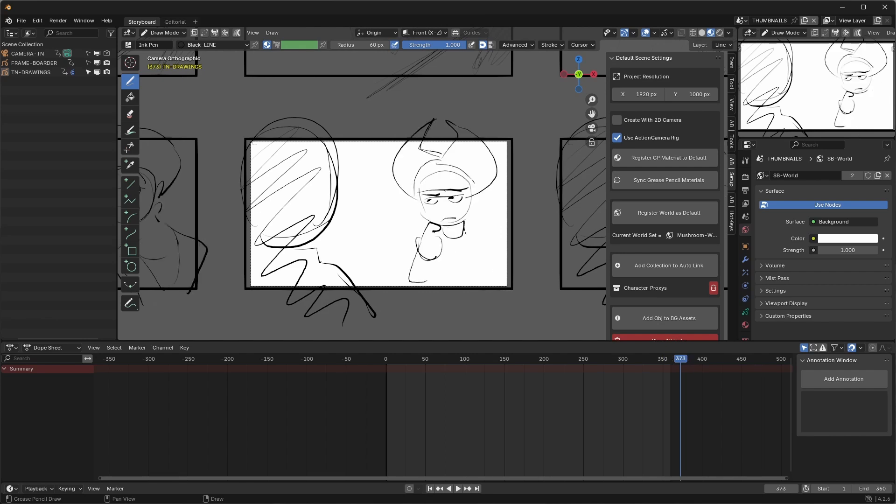
{"action": "left_click_drag", "start_coordinate": [468, 228], "coordinate": [485, 292]}
- Erase the right-hand character in the frame 385 thumbnail and redraw it with wide eyes, an open mouth and a raised finger
{"action": "key", "text": "alt+c"}
{"action": "key", "text": "alt+v"}
{"action": "key", "text": "alt+v"}
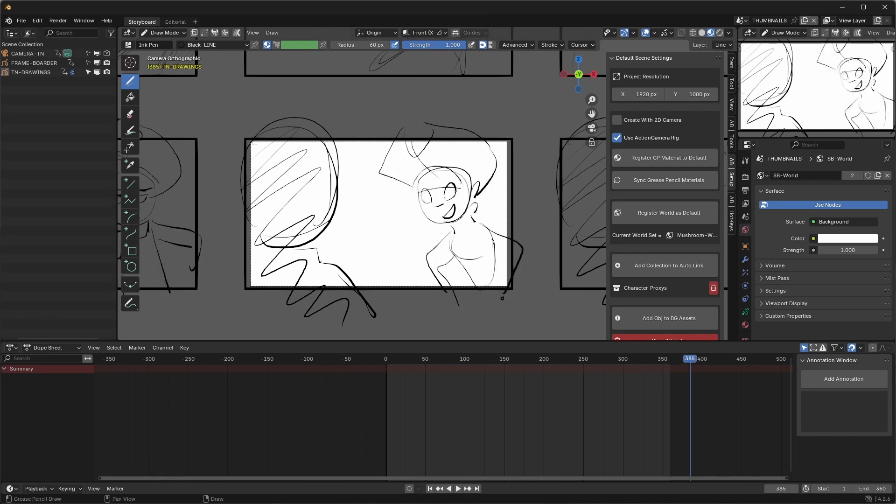
{"action": "key", "text": "alt+c"}
{"action": "key", "text": "alt+c"}
{"action": "key", "text": "alt+v"}
{"action": "key", "text": "alt+v"}
{"action": "mouse_move", "coordinate": [522, 327]}
{"action": "left_mouse_down", "text": "ctrl+alt"}
{"action": "mouse_move", "coordinate": [543, 322]}
{"action": "mouse_move", "coordinate": [525, 326]}
{"action": "left_mouse_up", "text": "ctrl+alt"}
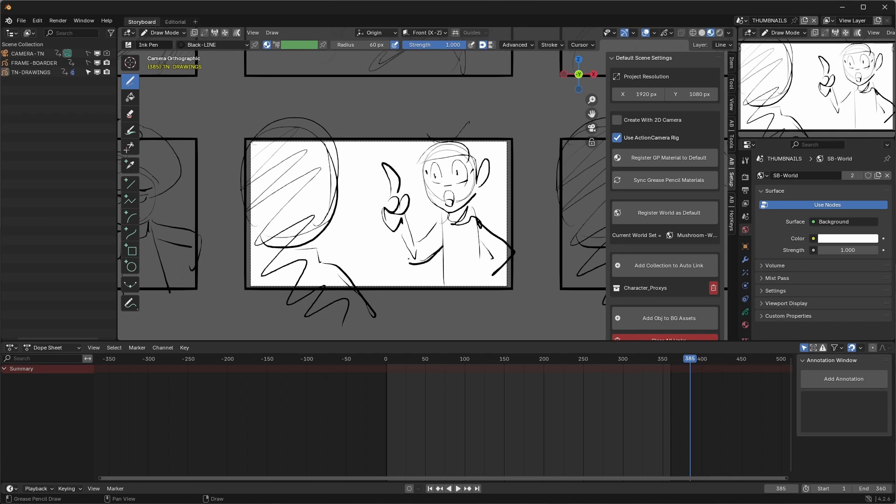
{"action": "left_click_drag", "start_coordinate": [396, 227], "coordinate": [411, 264]}
- Select the frame 385 thumbnail drawing in Edit Mode and copy it onto the Notes layer of scene SC.043
{"action": "key", "text": "alt+c"}
{"action": "key", "text": "alt+v"}
{"action": "mouse_move", "coordinate": [546, 283]}
{"action": "middle_mouse_down", "text": "shift"}
{"action": "mouse_move", "coordinate": [529, 277]}
{"action": "mouse_move", "coordinate": [549, 282]}
{"action": "middle_mouse_up", "text": "shift"}
{"action": "key", "text": "Tab"}
{"action": "mouse_move", "coordinate": [515, 319]}
{"action": "right_mouse_down", "text": "ctrl"}
{"action": "mouse_move", "coordinate": [476, 104]}
{"action": "mouse_move", "coordinate": [529, 265]}
{"action": "right_mouse_up", "text": "ctrl"}
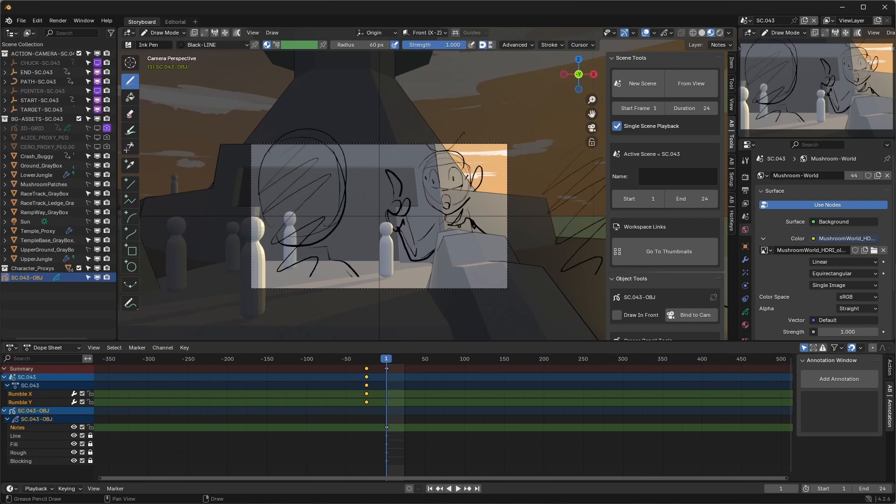
- In Object Mode, move the SC.043-OBJ drawing by about -0.13 m in X and -0.11 m in Z
{"action": "key", "text": "ctrl+Tab"}
{"action": "key", "text": "g"}
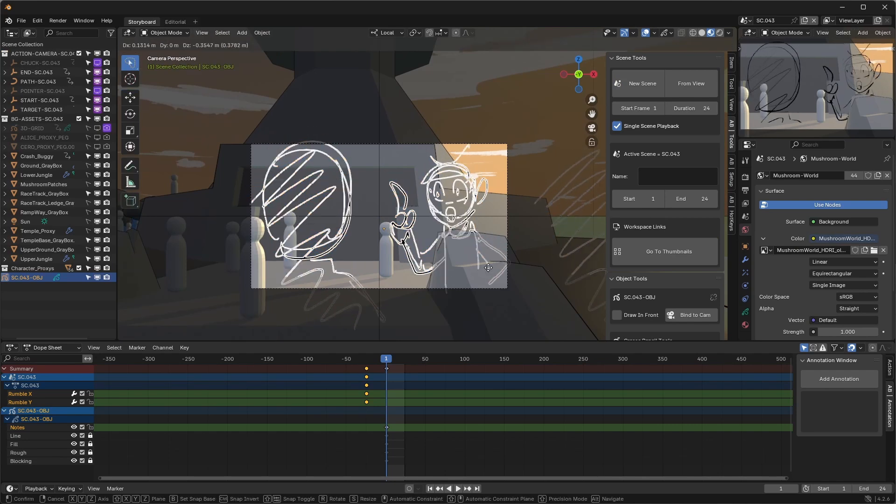
{"action": "left_click", "coordinate": [482, 250]}
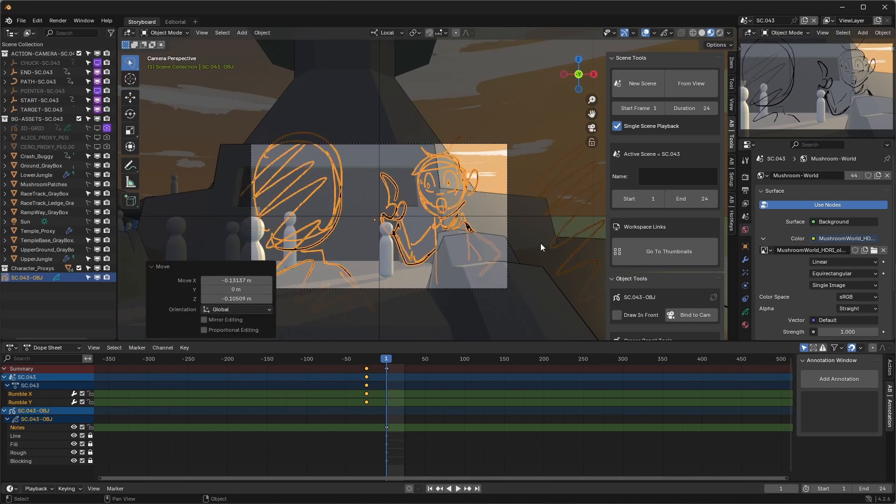
- Switch between the THUMBNAILS scene and scene SC.043 to compare the thumbnail with the placed drawing
{"action": "key", "text": "Return"}
{"action": "key", "text": "Return"}
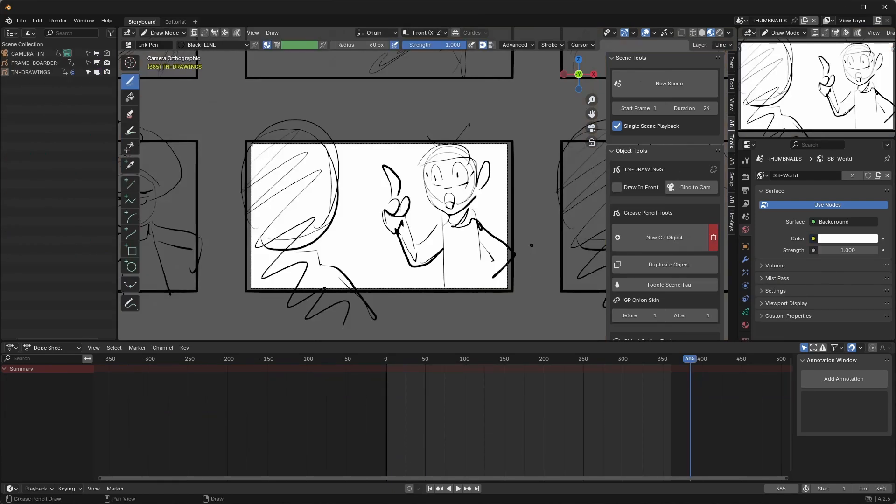
{"action": "key", "text": "Return"}
{"action": "key", "text": "Return"}
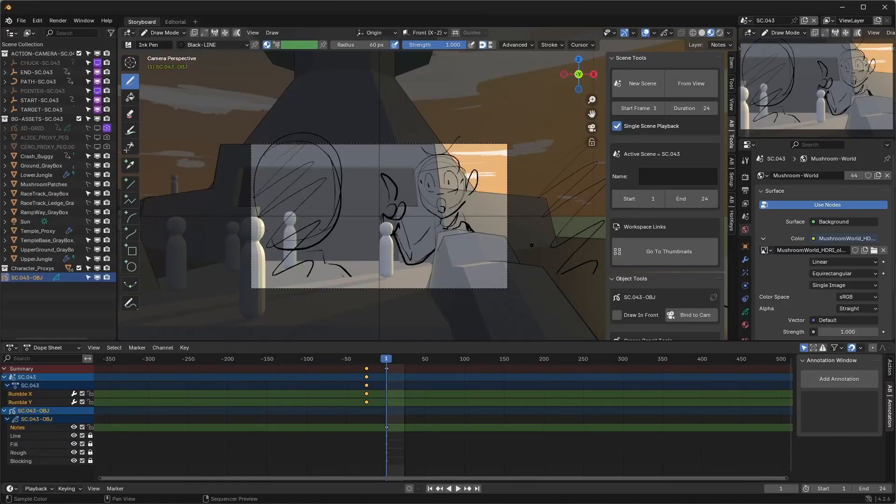
- Open the Editorial workspace and play the edit from the SC.022 strip, stopping around SC.028
{"action": "key", "text": "Return"}
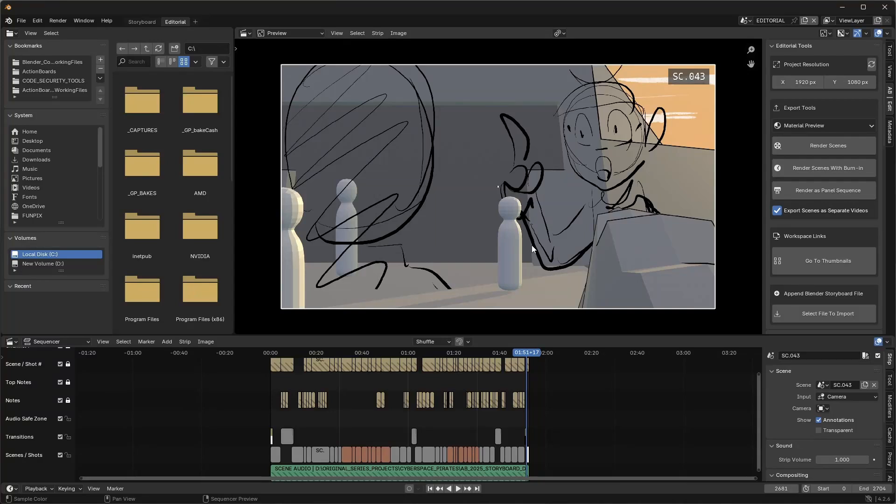
{"action": "left_click", "coordinate": [430, 355]}
{"action": "key", "text": "space"}
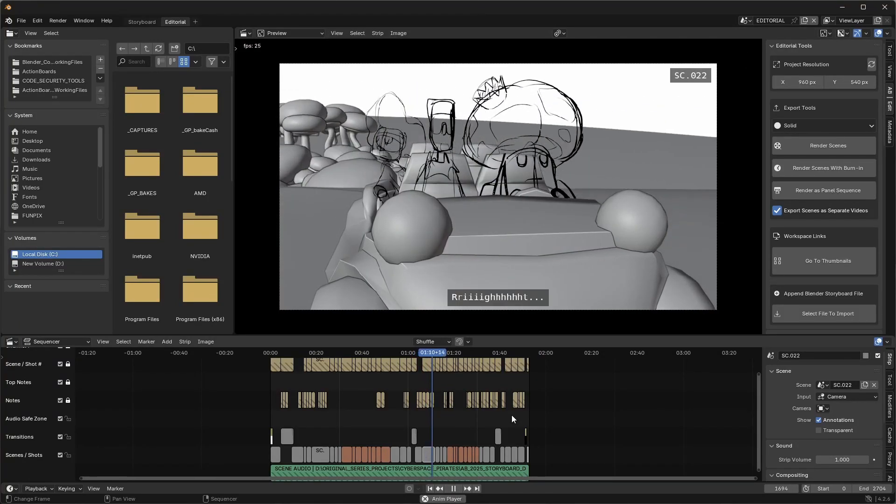
{"action": "key", "text": "Return"}
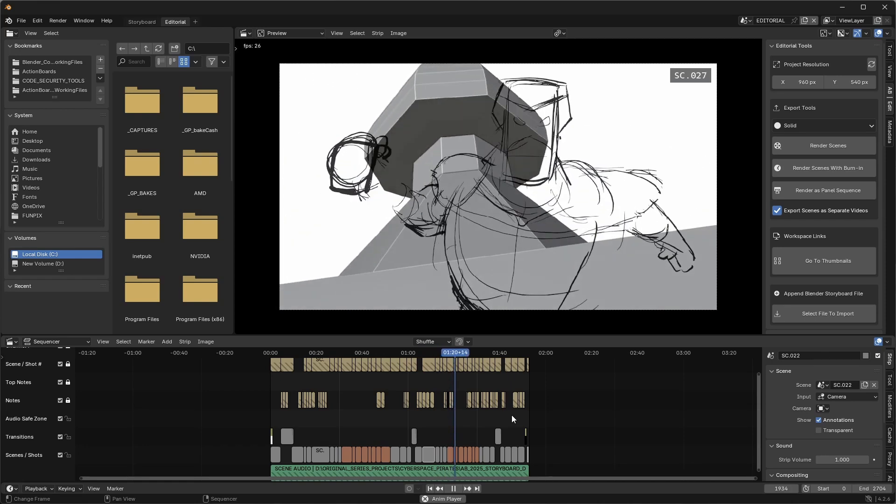
{"action": "key", "text": "space"}
- Set the sequencer preview shading to Material Preview and open scene SC.022 in the Storyboard workspace
{"action": "left_click", "coordinate": [815, 128]}
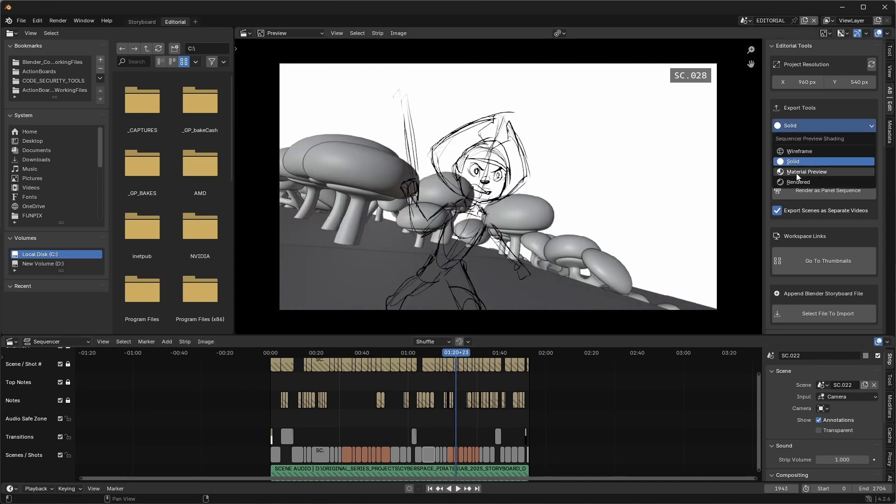
{"action": "left_click", "coordinate": [796, 172]}
{"action": "left_click_drag", "start_coordinate": [442, 361], "coordinate": [400, 378]}
{"action": "key", "text": "Return"}
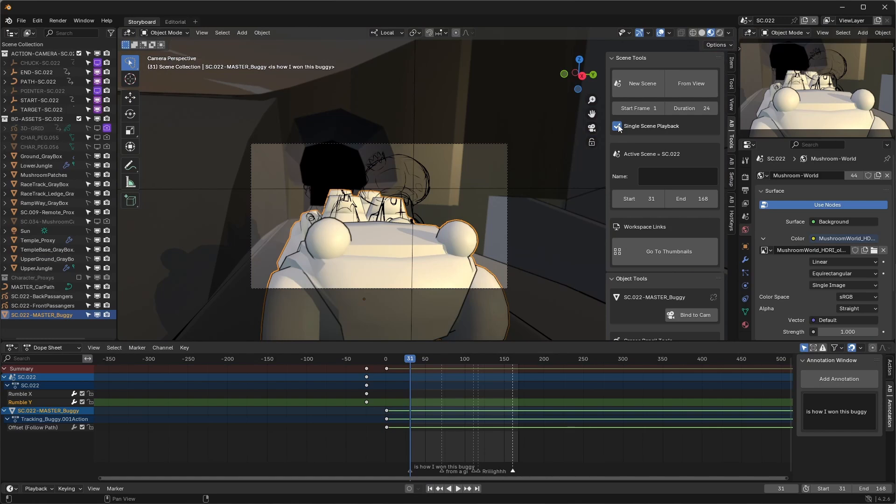
- Play scene SC.022 with Single Scene Playback enabled, turn that option off and start playback again
{"action": "key", "text": "space"}
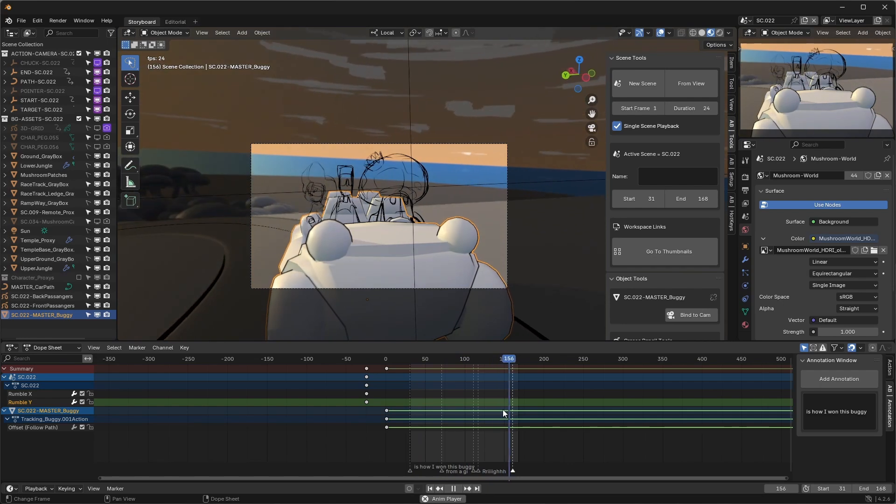
{"action": "key", "text": "space"}
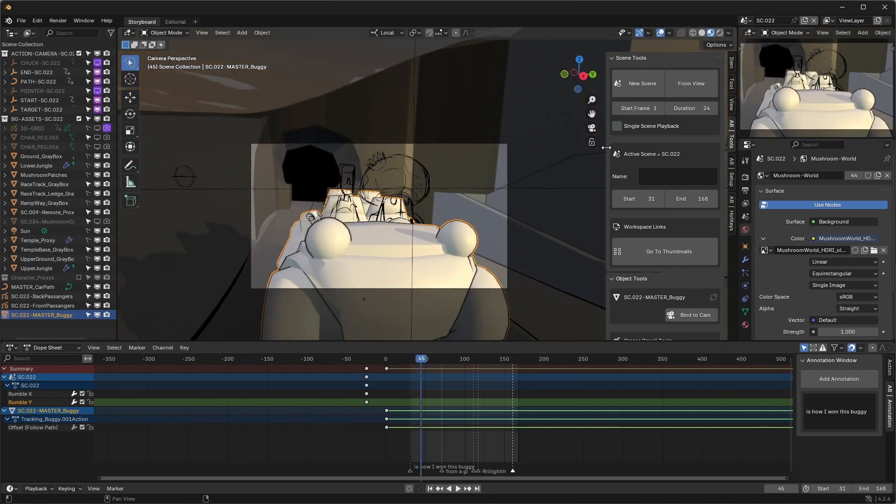
{"action": "key", "text": "space"}
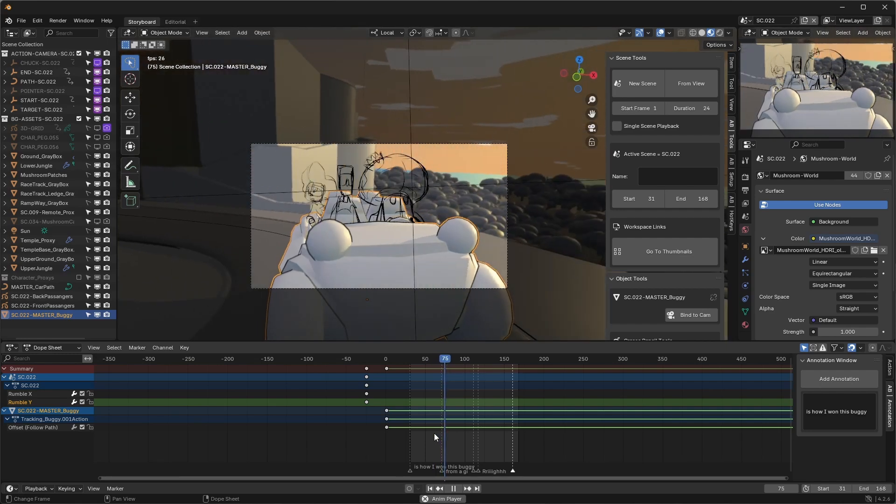